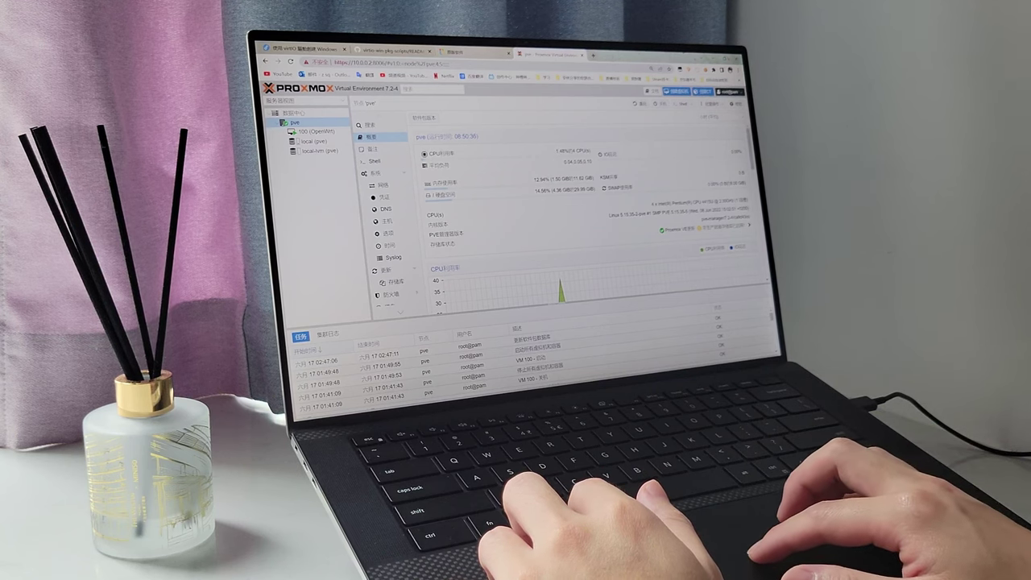
Open the Windows 7 details on the NEXT, ITELLYOU site and examine the recommended Windows 7 Ultimate SP1 image downloads
{"action": "left_click", "coordinate": [455, 52]}
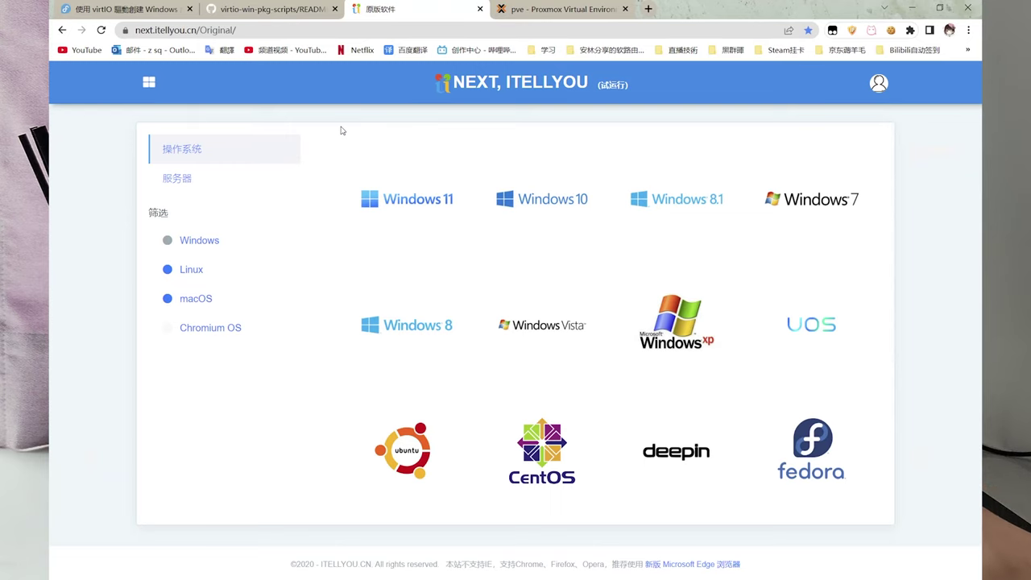
{"action": "mouse_move", "coordinate": [825, 203]}
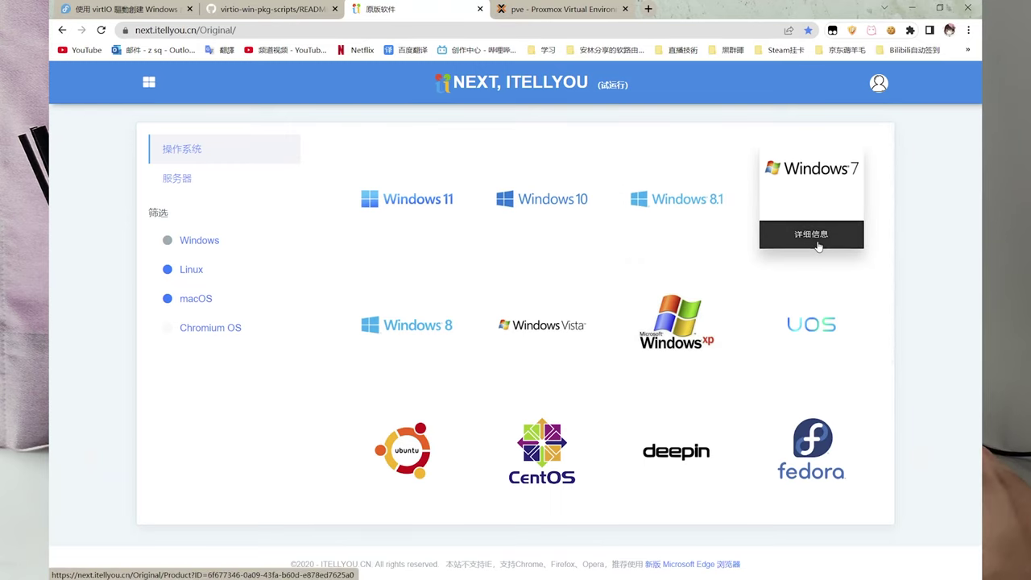
{"action": "left_click", "coordinate": [815, 241]}
{"action": "scroll", "coordinate": [616, 319], "scroll_direction": "down", "scroll_amount": 3}
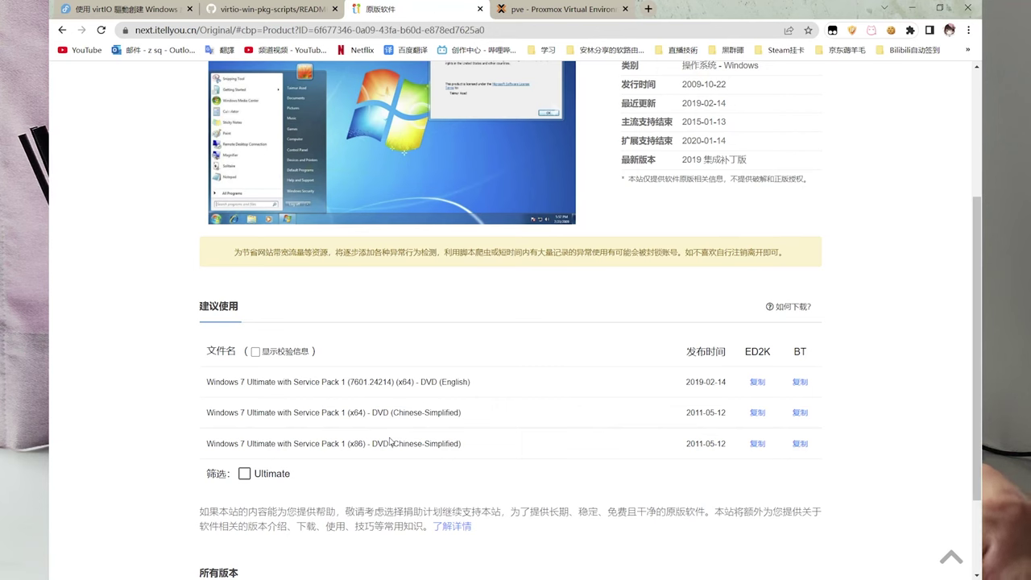
Review the Fedora guide on virtIO drivers for Windows virtual machines and the download links in the virtio-win-pkg-scripts README
{"action": "left_click", "coordinate": [258, 8]}
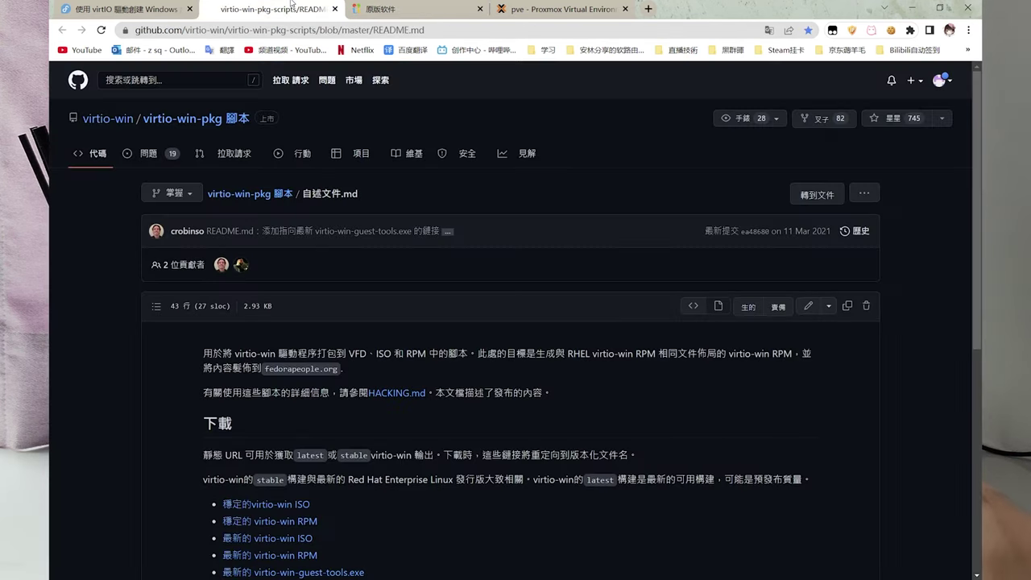
{"action": "left_click", "coordinate": [143, 7]}
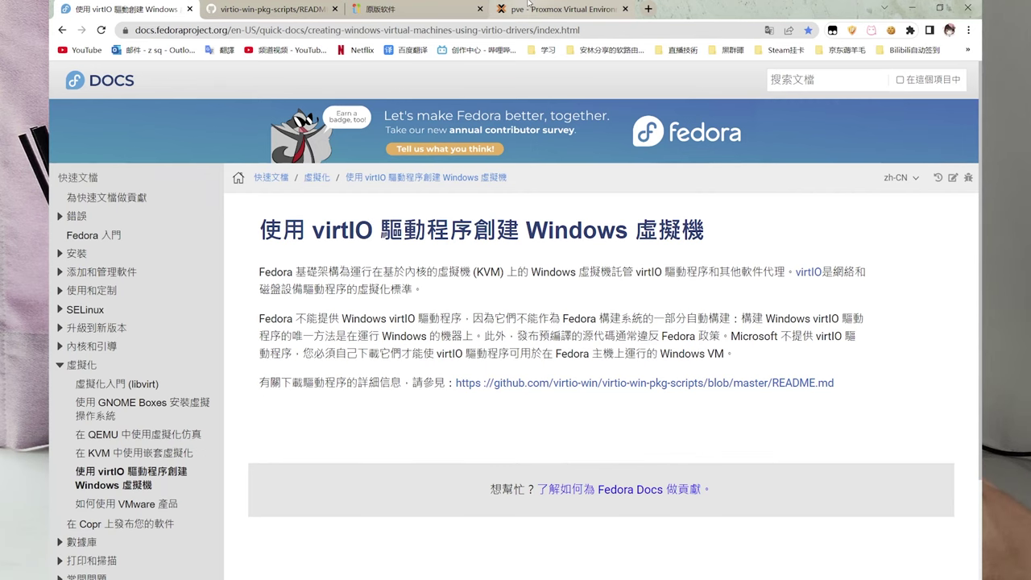
{"action": "left_click", "coordinate": [529, 7]}
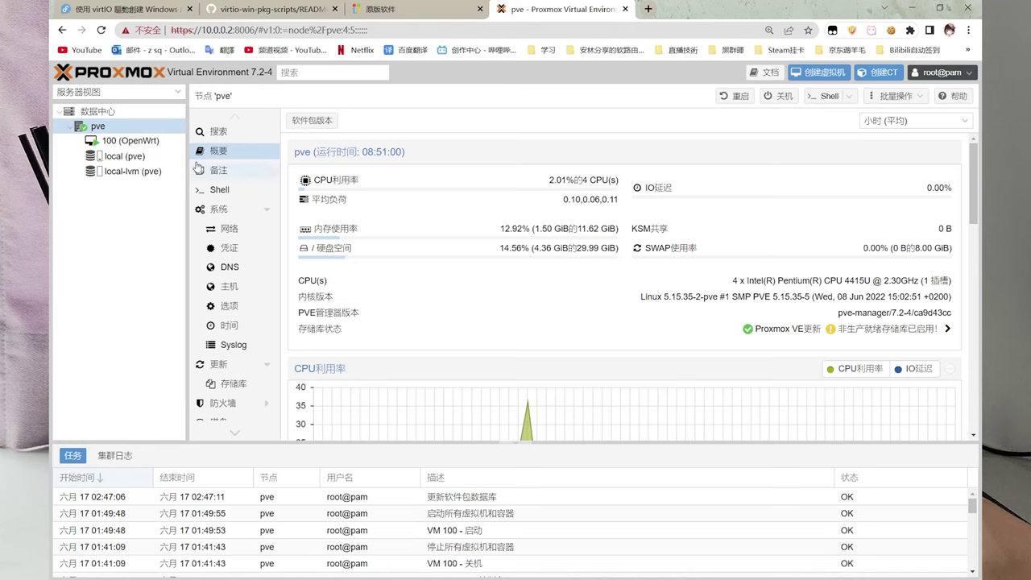
{"action": "left_click", "coordinate": [93, 5]}
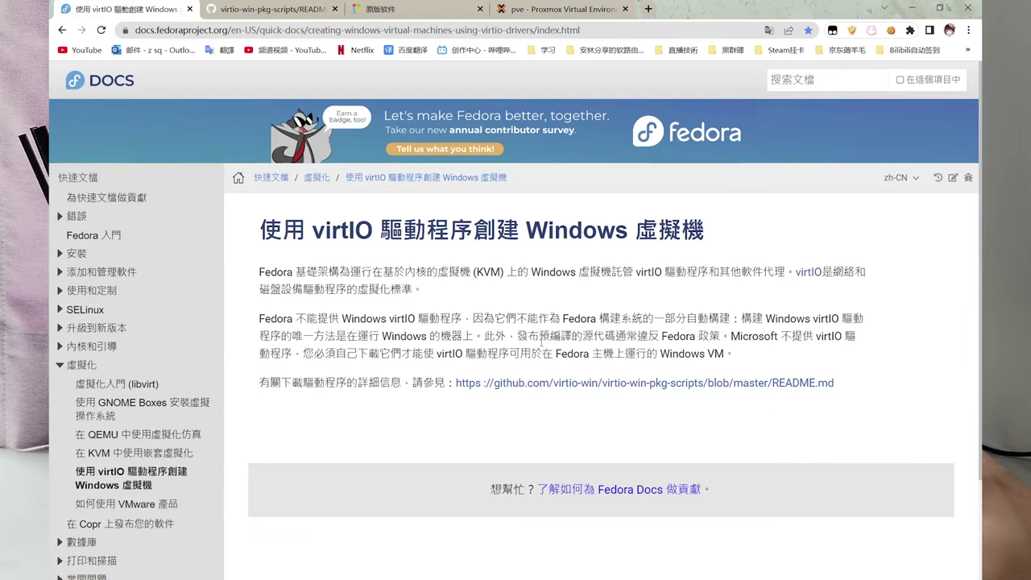
{"action": "left_click", "coordinate": [273, 9]}
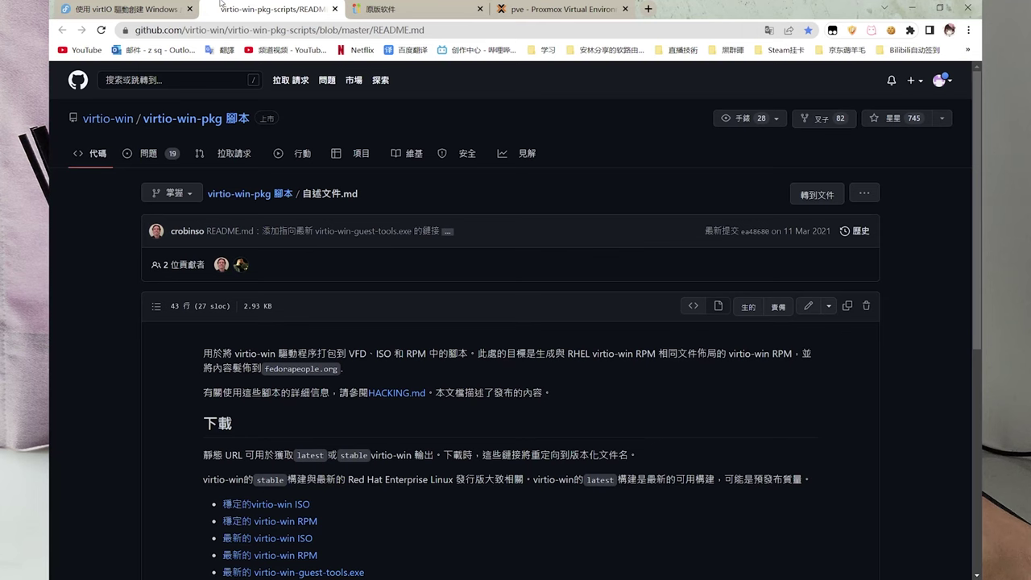
{"action": "scroll", "coordinate": [358, 300], "scroll_direction": "down", "scroll_amount": 2}
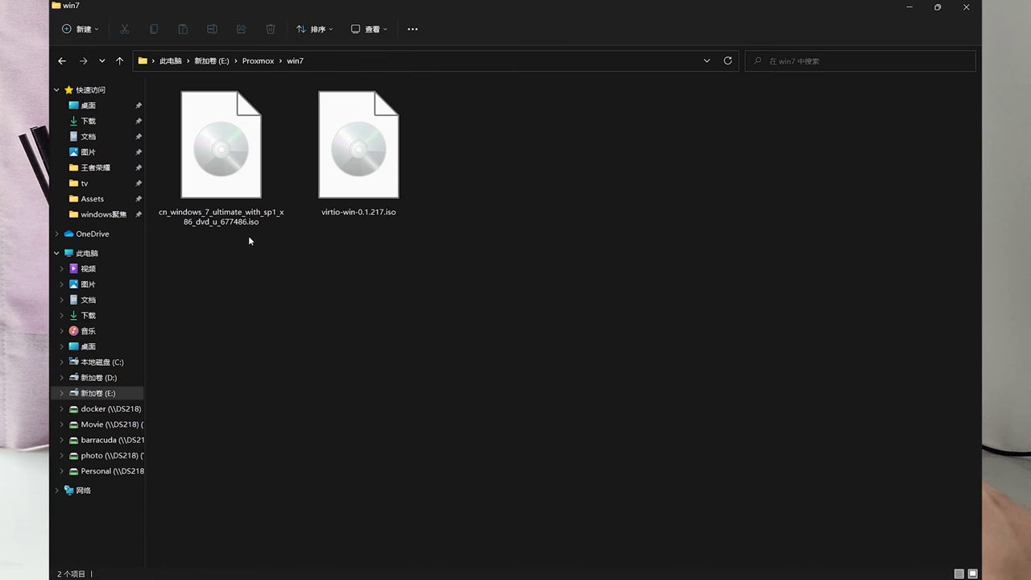
In File Explorer, rename the Windows 7 Ultimate SP1 x86 image in the win7 folder to win7.iso, then return to Proxmox
{"action": "mouse_move", "coordinate": [248, 235]}
{"action": "left_mouse_down"}
{"action": "mouse_move", "coordinate": [312, 161]}
{"action": "mouse_move", "coordinate": [312, 126]}
{"action": "mouse_move", "coordinate": [306, 191]}
{"action": "mouse_move", "coordinate": [262, 247]}
{"action": "left_mouse_up"}
{"action": "left_click", "coordinate": [266, 222]}
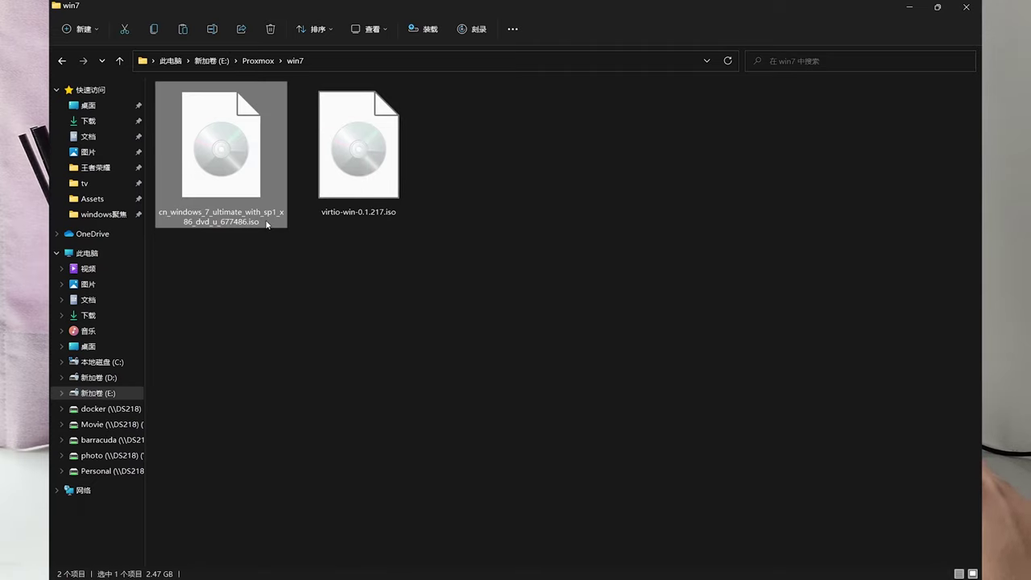
{"action": "left_click", "coordinate": [267, 222]}
{"action": "type", "text": "win7.iso"}
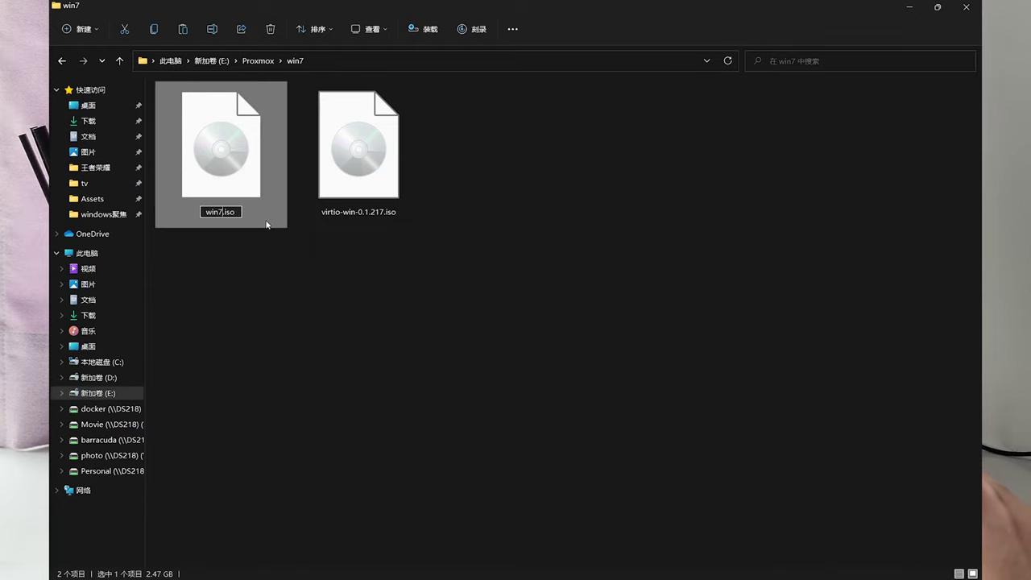
{"action": "key", "text": "Return"}
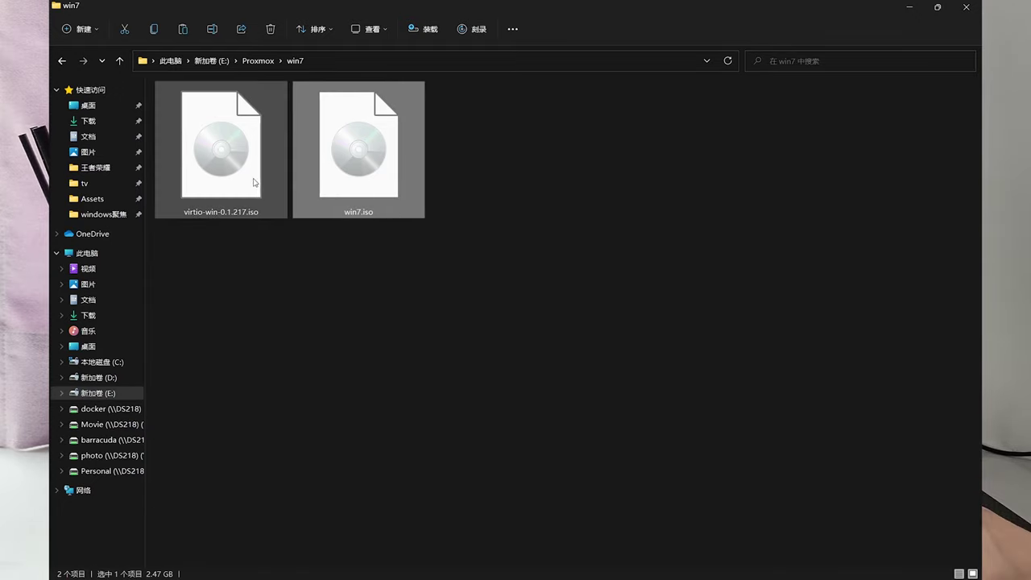
{"action": "left_click", "coordinate": [904, 9]}
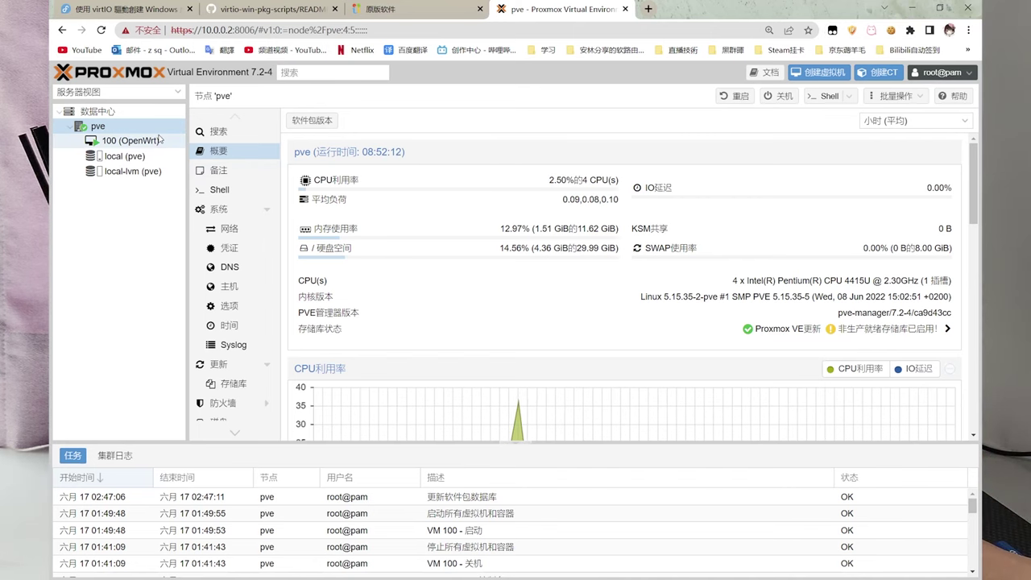
Upload win7.iso from the Proxmox\win7 folder on drive E to the ISO images of the local (pve) storage
{"action": "left_click", "coordinate": [170, 160]}
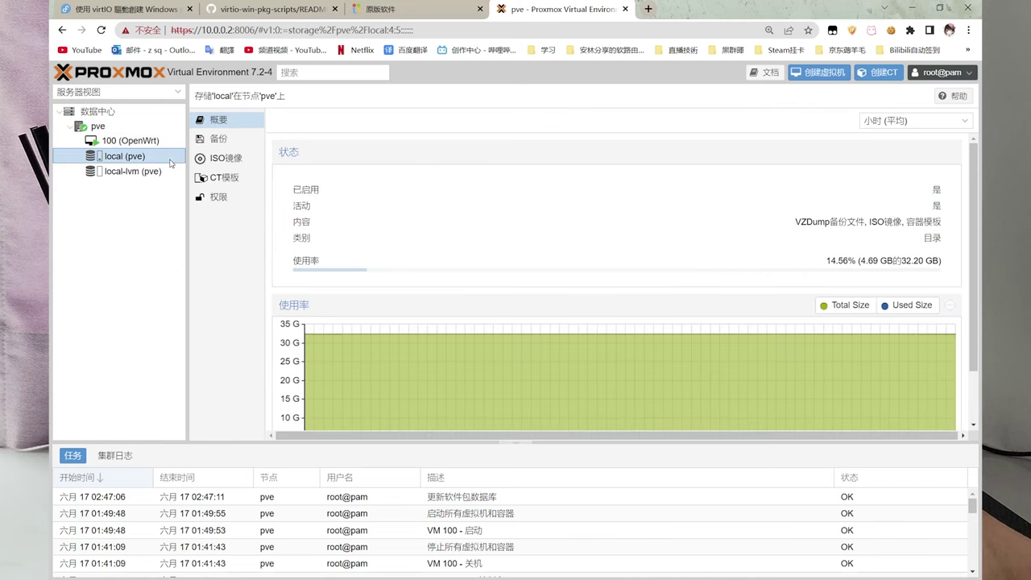
{"action": "left_click", "coordinate": [224, 158]}
{"action": "left_click", "coordinate": [286, 120]}
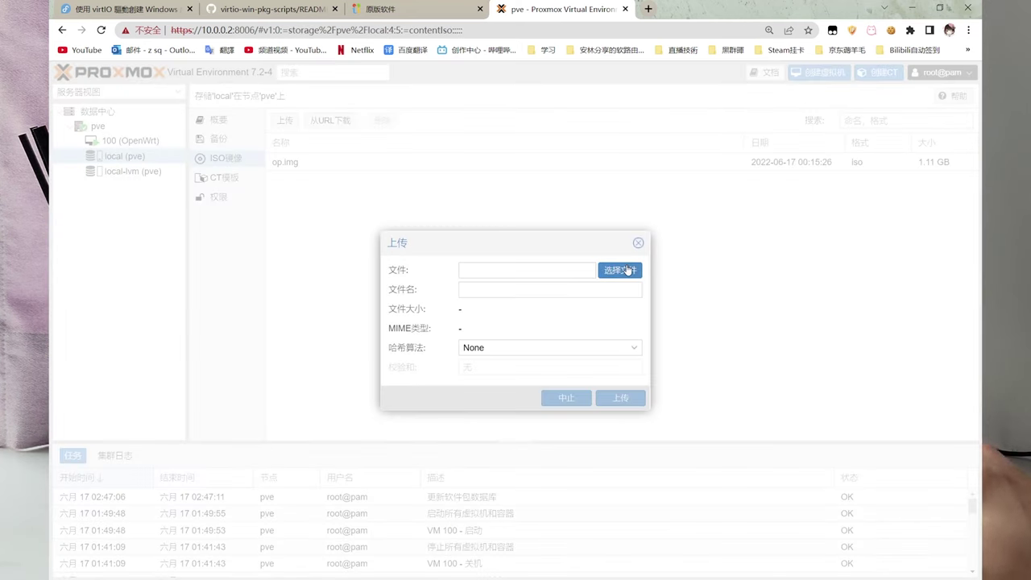
{"action": "left_click", "coordinate": [620, 270]}
{"action": "left_click", "coordinate": [367, 88]}
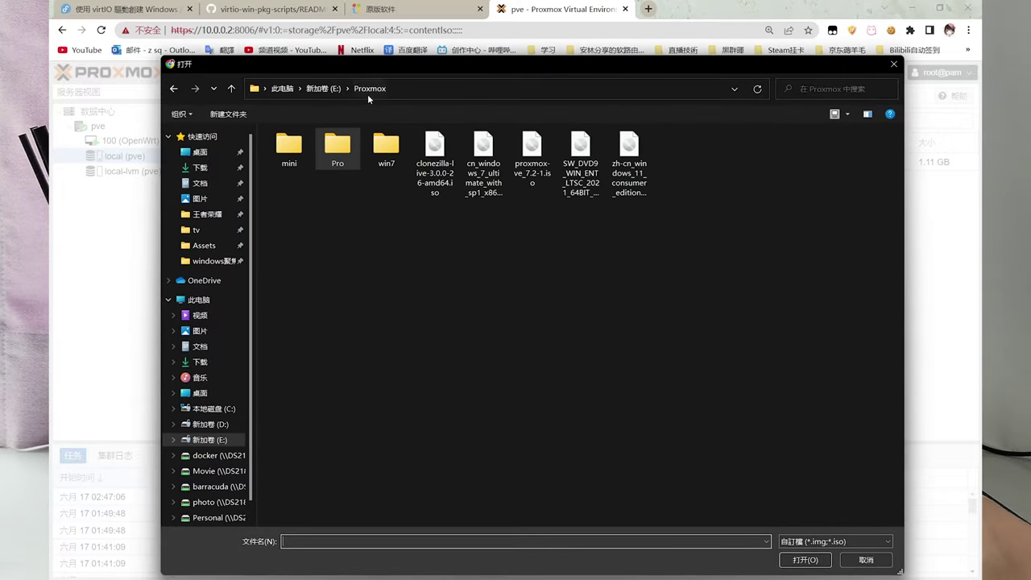
{"action": "double_click", "coordinate": [385, 149]}
{"action": "left_click", "coordinate": [340, 173]}
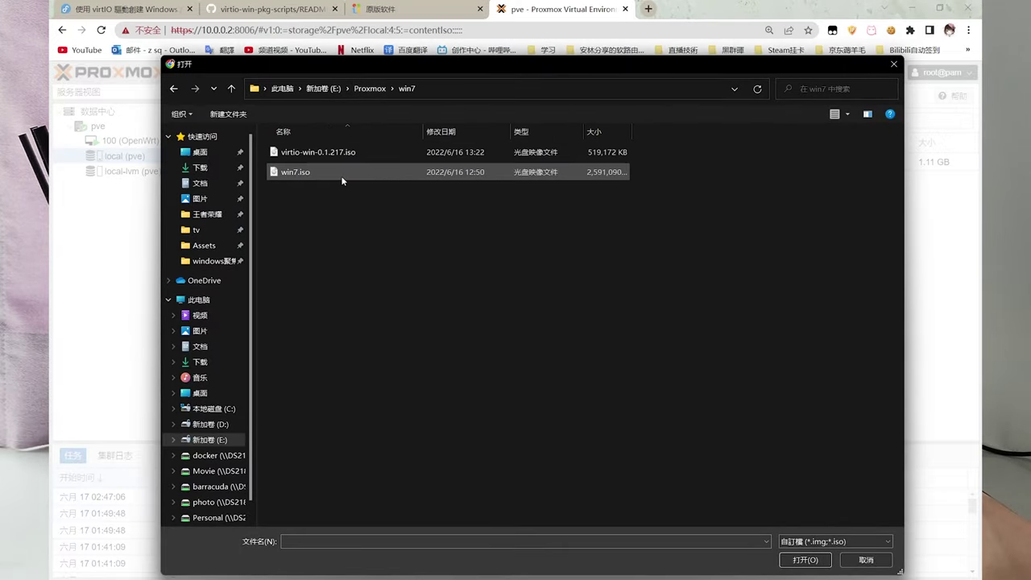
{"action": "left_click", "coordinate": [802, 560]}
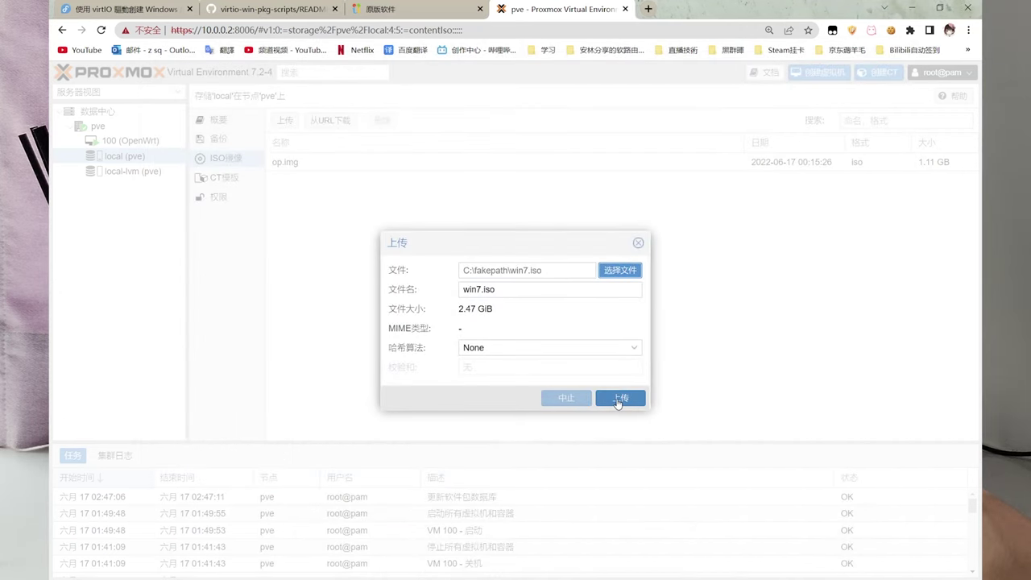
{"action": "left_click", "coordinate": [620, 398]}
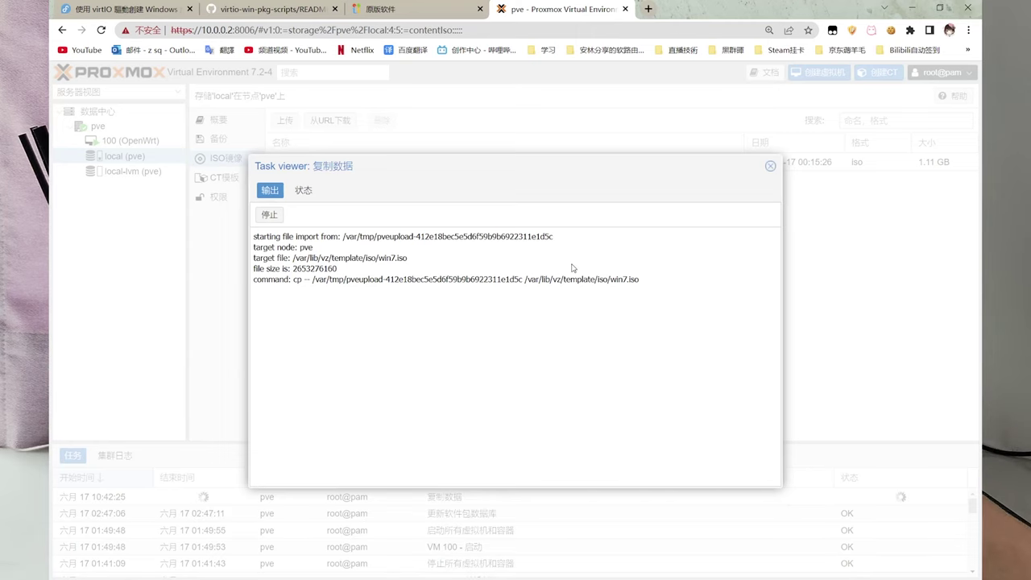
{"action": "left_click_drag", "start_coordinate": [525, 279], "coordinate": [651, 282]}
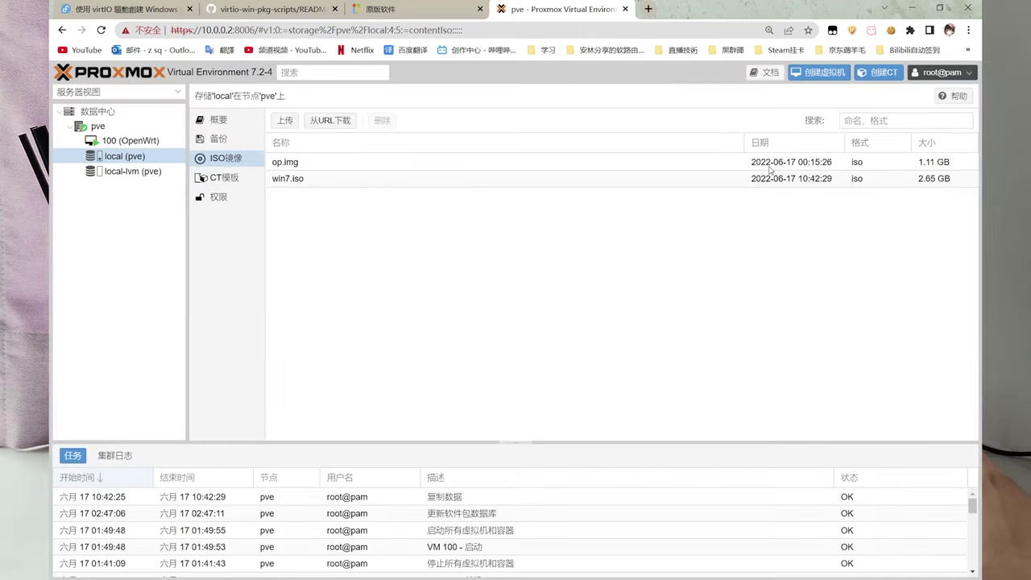
Start creating a virtual machine named win7 on node pve and proceed to its operating system settings
{"action": "left_click", "coordinate": [827, 73]}
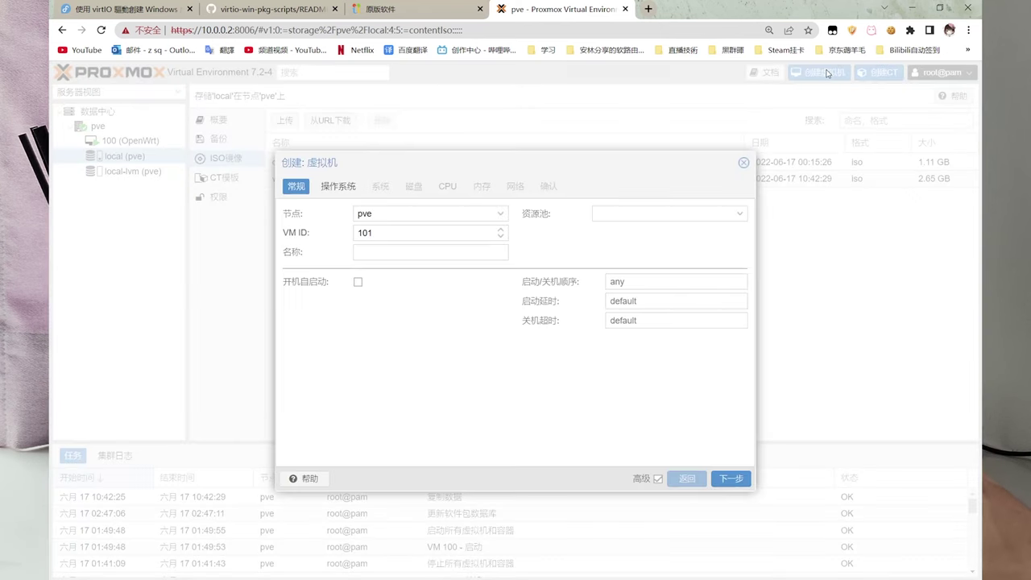
{"action": "left_click", "coordinate": [473, 252]}
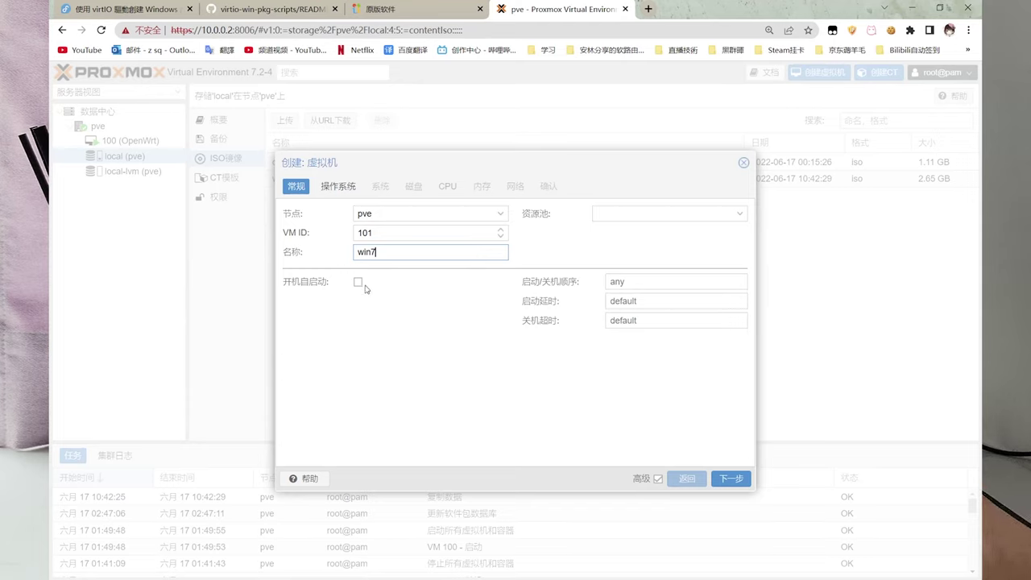
{"action": "left_click", "coordinate": [345, 187]}
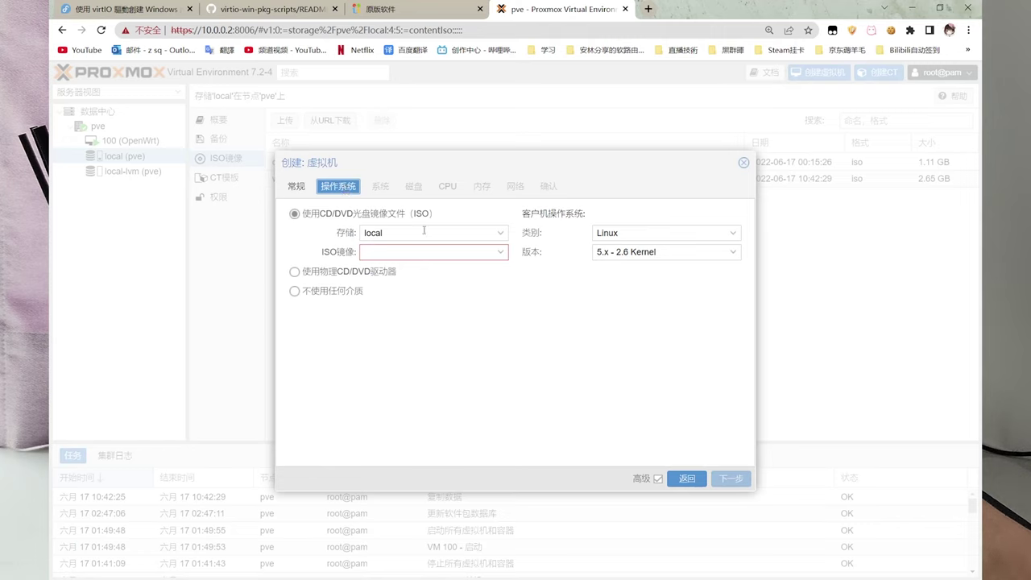
Set the guest OS to Microsoft Windows, version 7/2008r2, and choose win7.iso from local storage as the installation image
{"action": "left_click", "coordinate": [683, 232]}
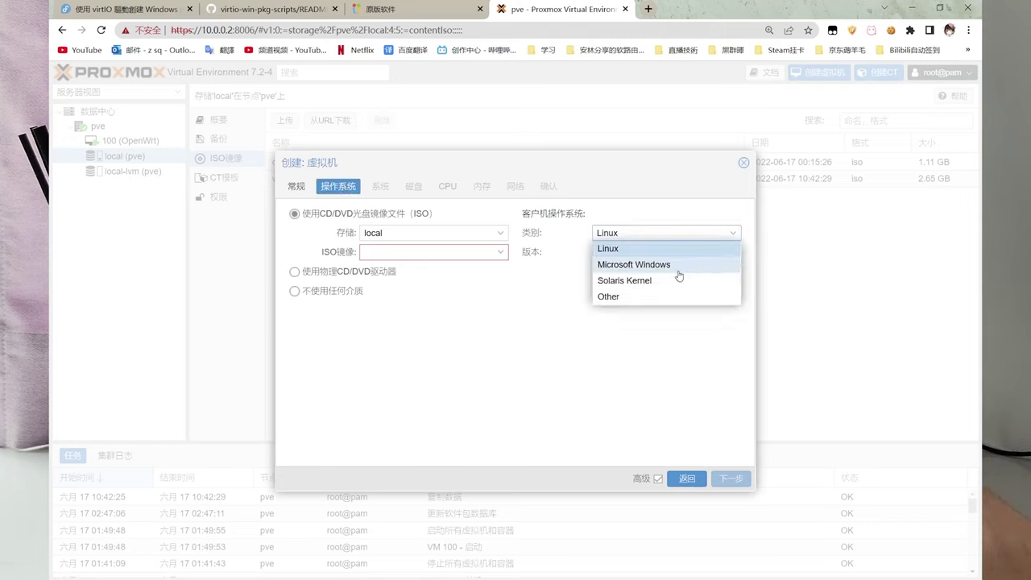
{"action": "left_click", "coordinate": [678, 266]}
{"action": "left_click", "coordinate": [709, 252]}
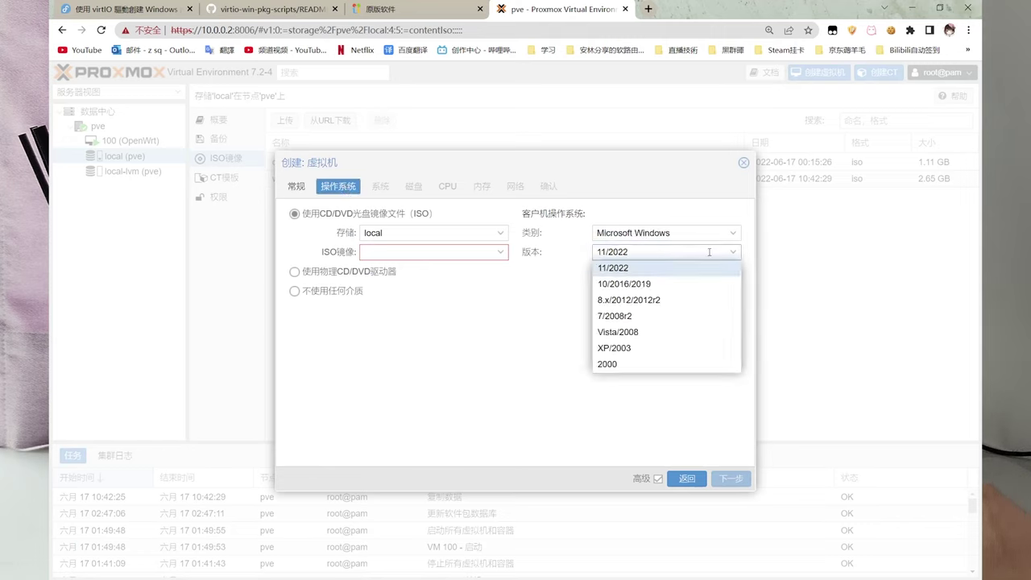
{"action": "left_click", "coordinate": [652, 323]}
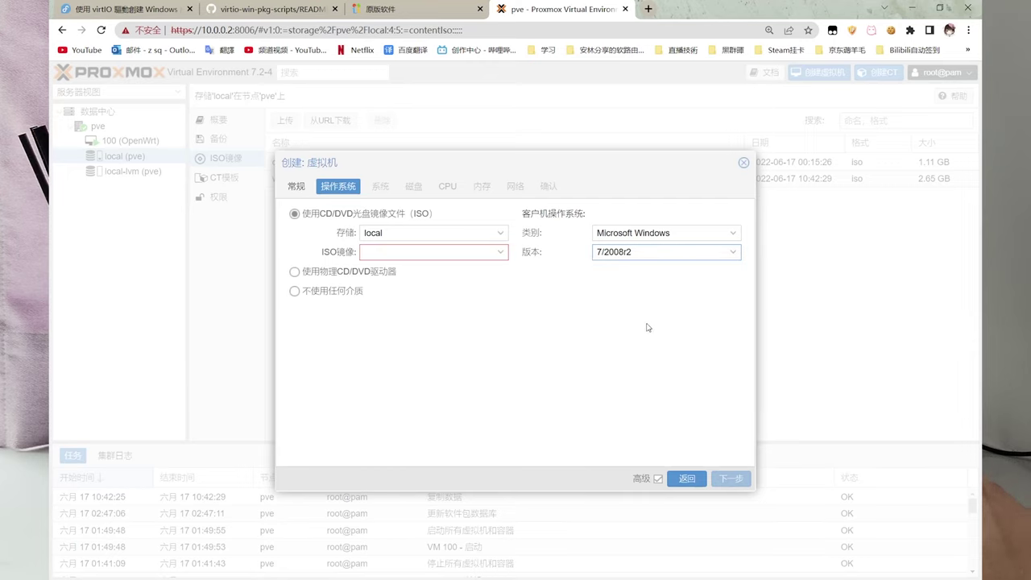
{"action": "left_click", "coordinate": [500, 255]}
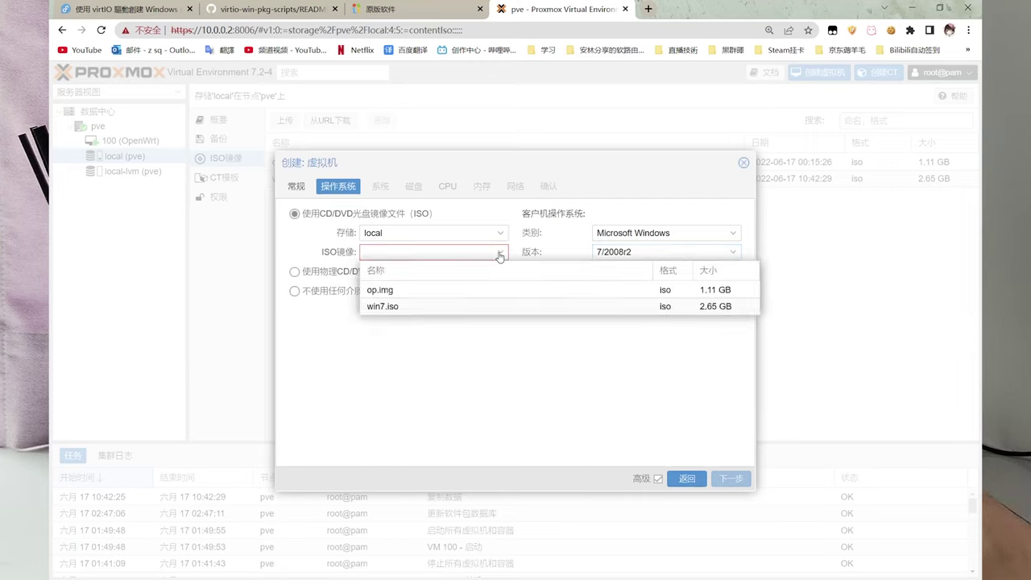
{"action": "left_click", "coordinate": [475, 307]}
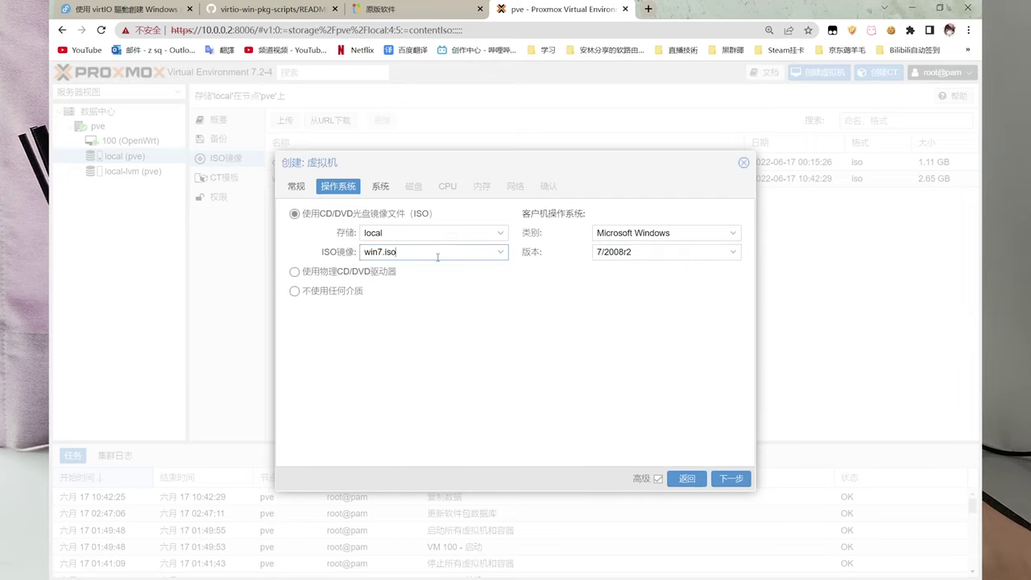
Keep the default system settings and configure the virtual disk as SCSI, 50 GiB on local-lvm, with SSD emulation enabled
{"action": "left_click", "coordinate": [380, 187]}
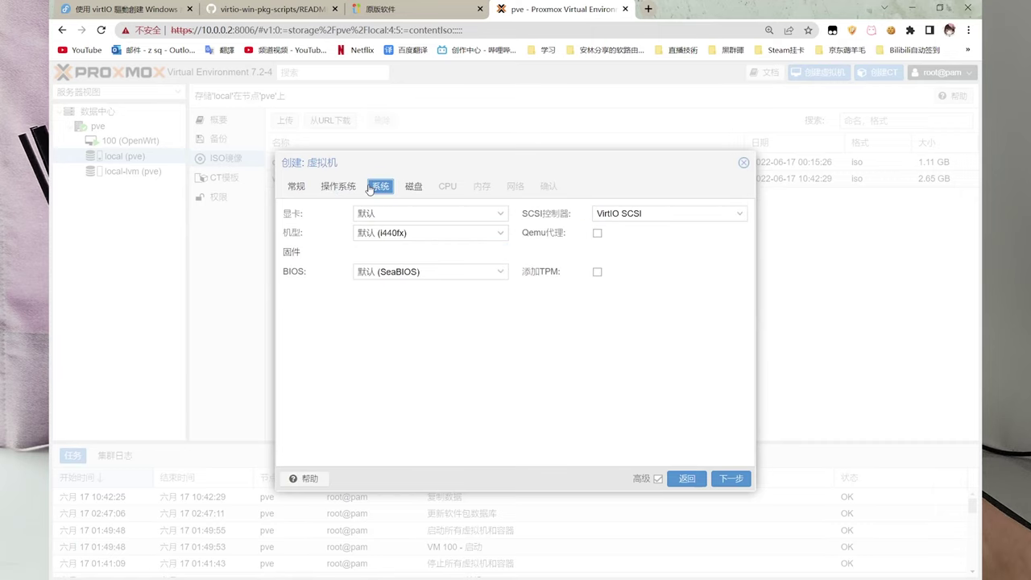
{"action": "left_click", "coordinate": [411, 188]}
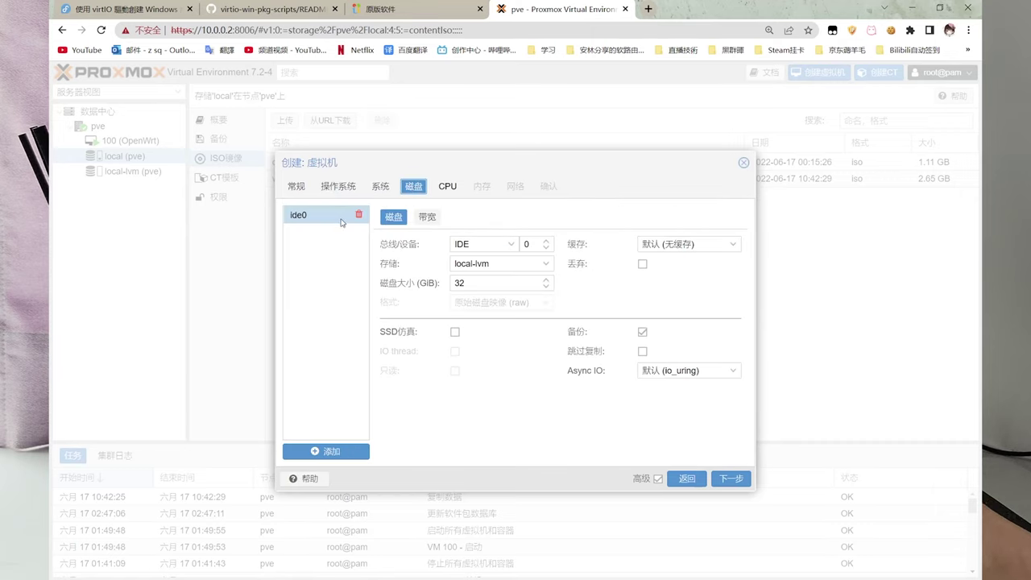
{"action": "left_click", "coordinate": [511, 248]}
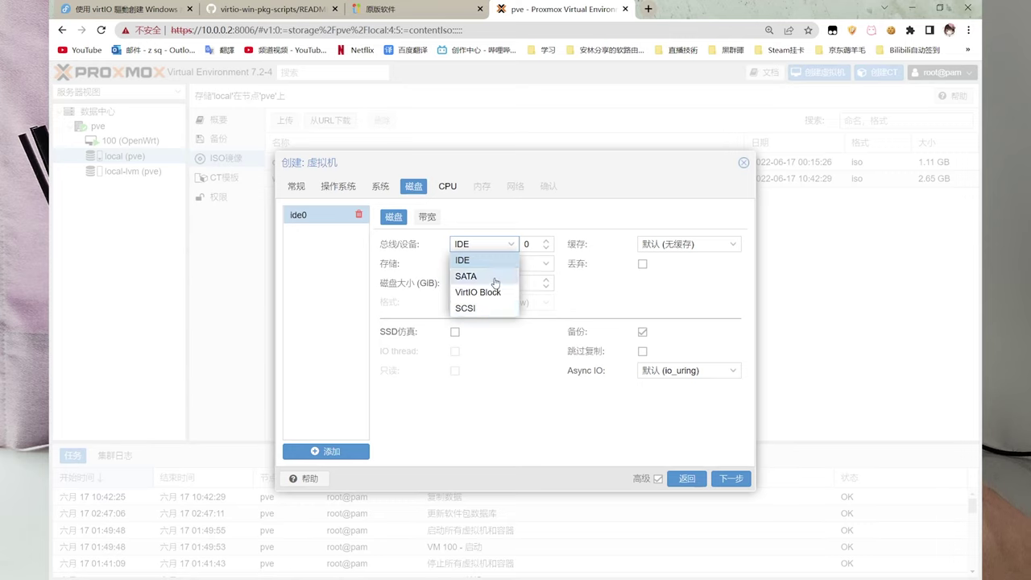
{"action": "left_click", "coordinate": [494, 310]}
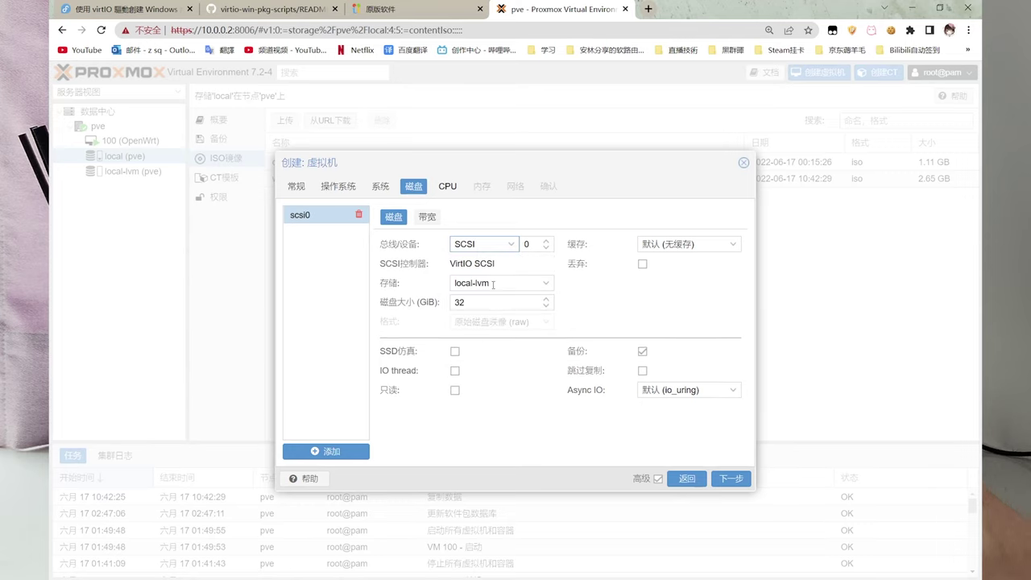
{"action": "left_click", "coordinate": [488, 303]}
{"action": "key", "text": "BackSpace"}
{"action": "key", "text": "BackSpace"}
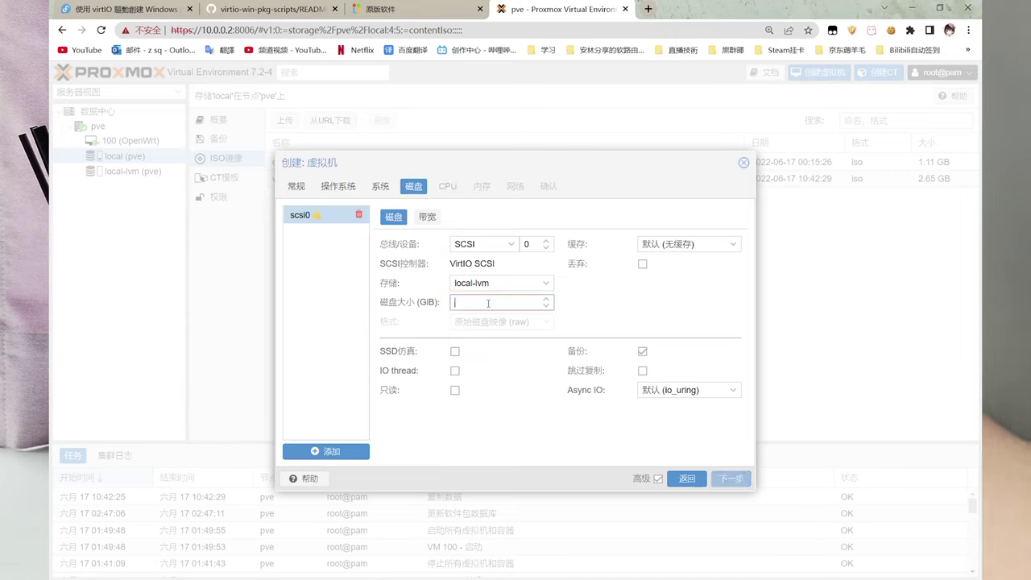
{"action": "type", "text": "50"}
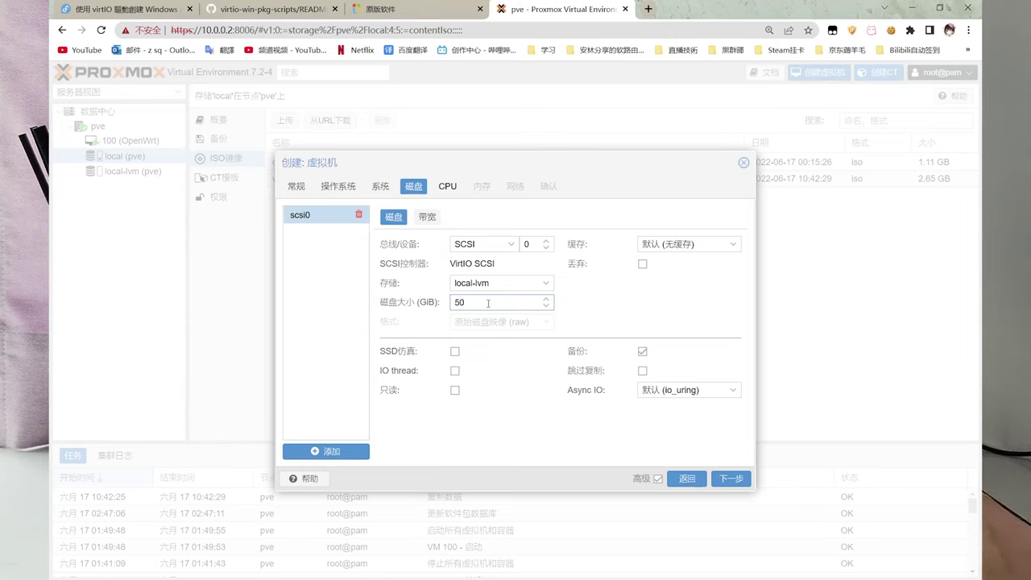
{"action": "left_click", "coordinate": [456, 351]}
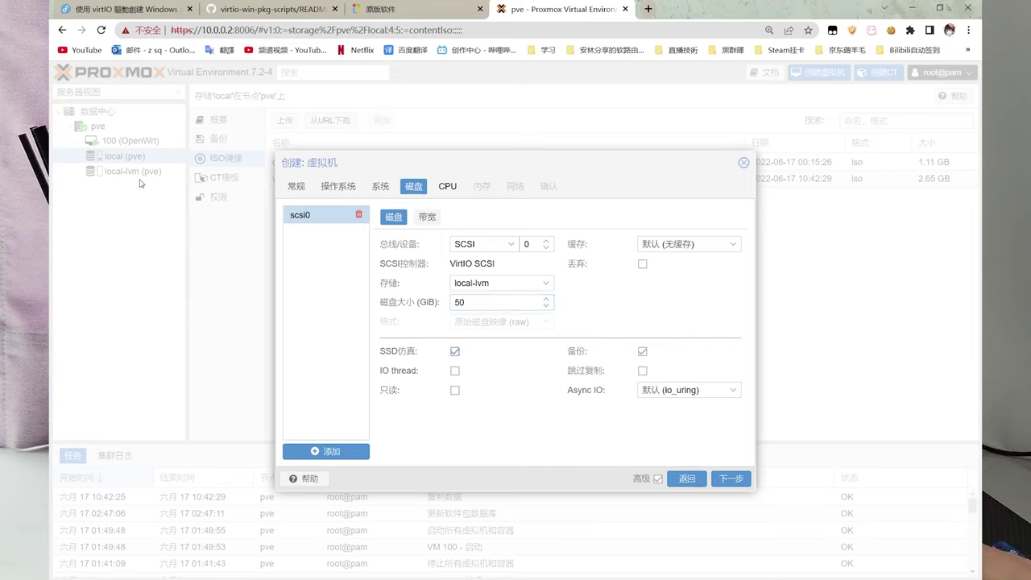
Give the virtual machine's processor 2 cores and set the CPU type to host
{"action": "left_click", "coordinate": [448, 187]}
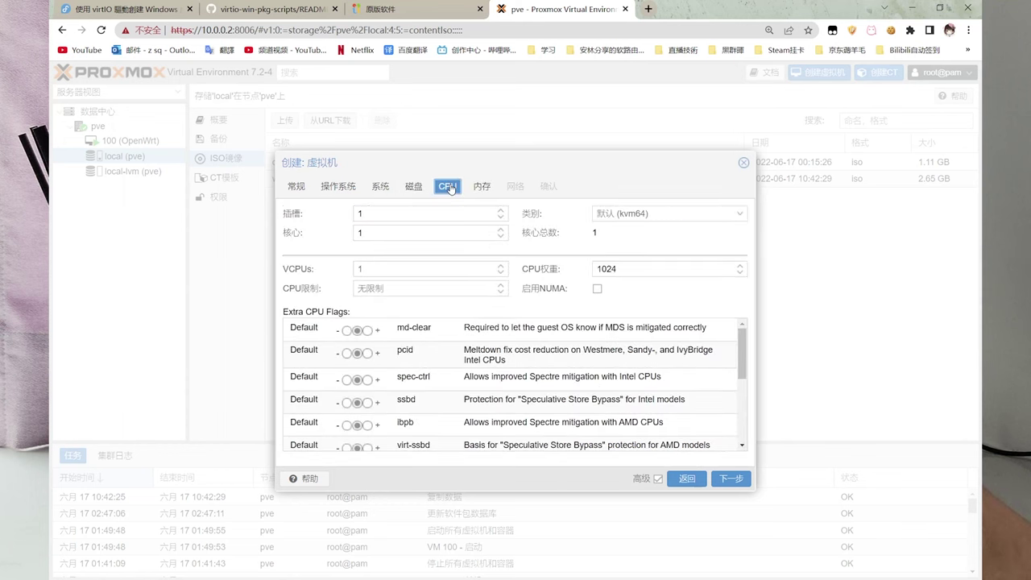
{"action": "left_click", "coordinate": [500, 239]}
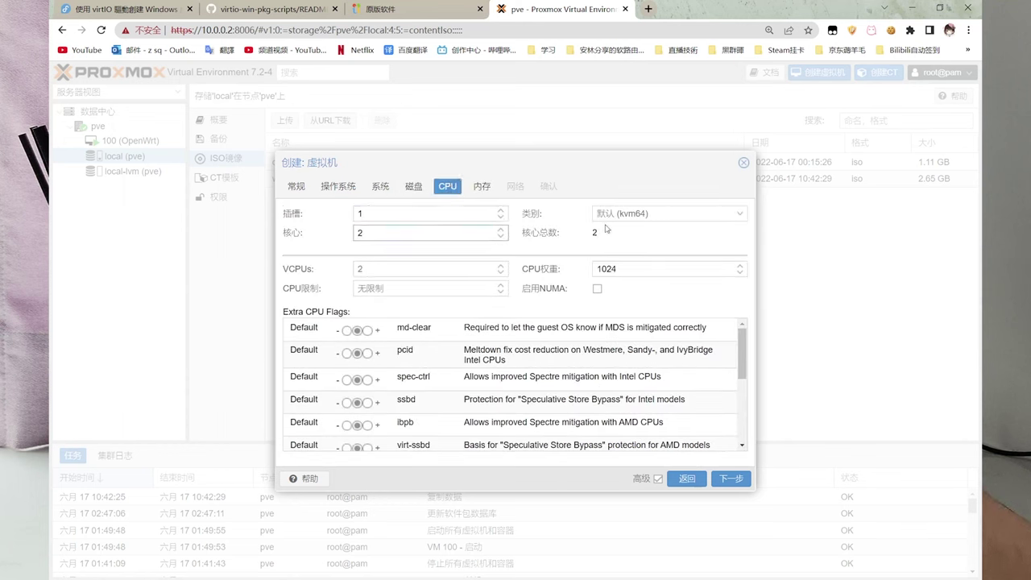
{"action": "left_click", "coordinate": [662, 215]}
{"action": "scroll", "coordinate": [683, 360], "scroll_direction": "down", "scroll_amount": 10}
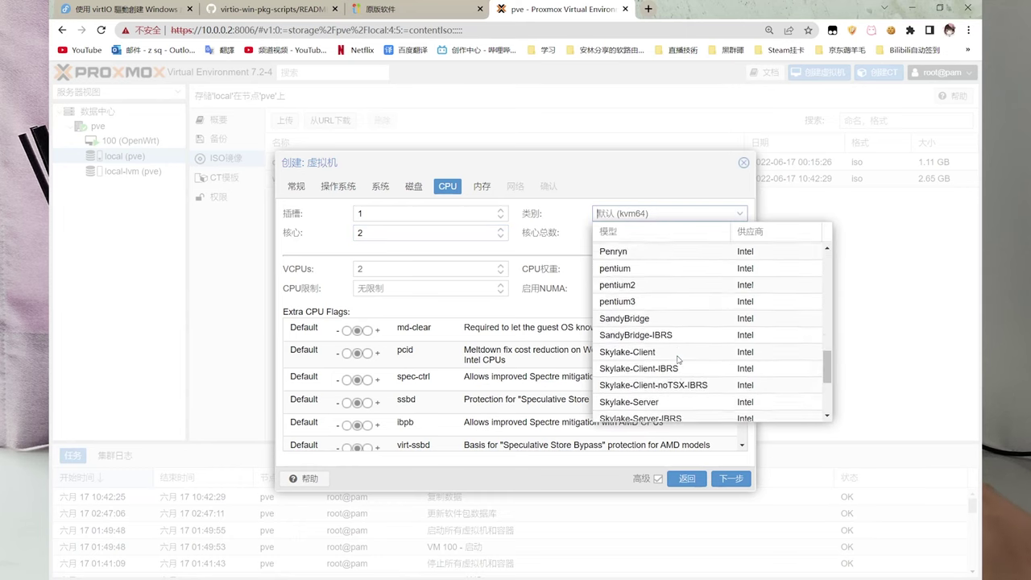
{"action": "left_click", "coordinate": [661, 414]}
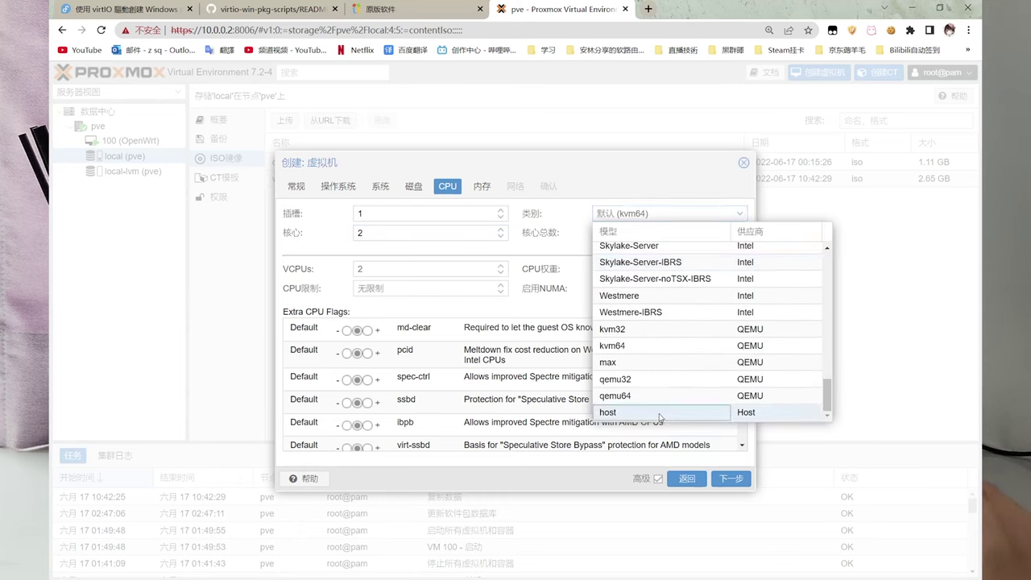
Set the virtual machine's minimum memory to 512 MiB, with 2048 MiB as its full memory
{"action": "left_click", "coordinate": [482, 186]}
{"action": "left_click", "coordinate": [450, 243]}
{"action": "key", "text": "BackSpace"}
{"action": "key", "text": "BackSpace"}
{"action": "key", "text": "BackSpace"}
{"action": "key", "text": "BackSpace"}
{"action": "type", "text": "512"}
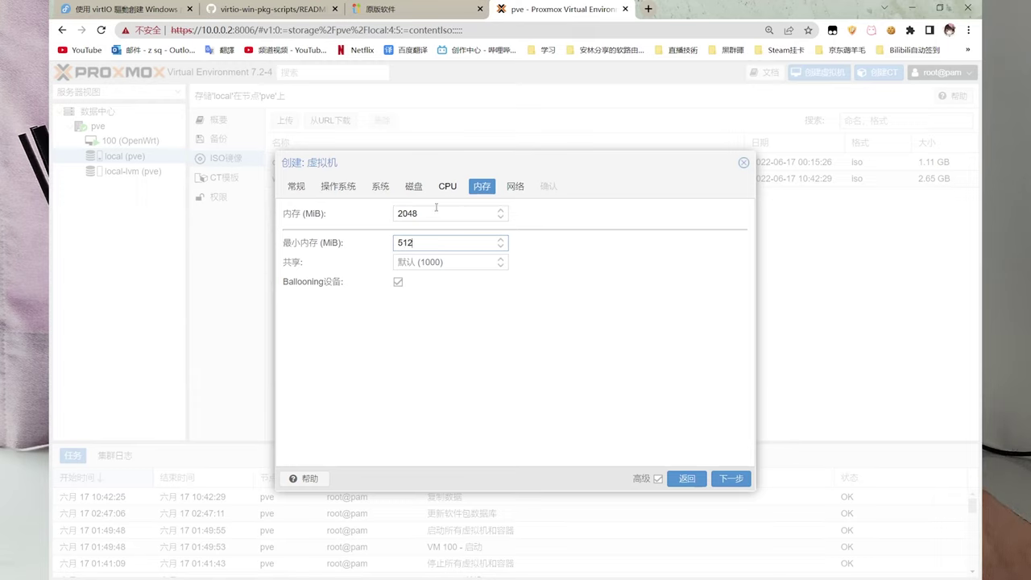
{"action": "left_click", "coordinate": [435, 218]}
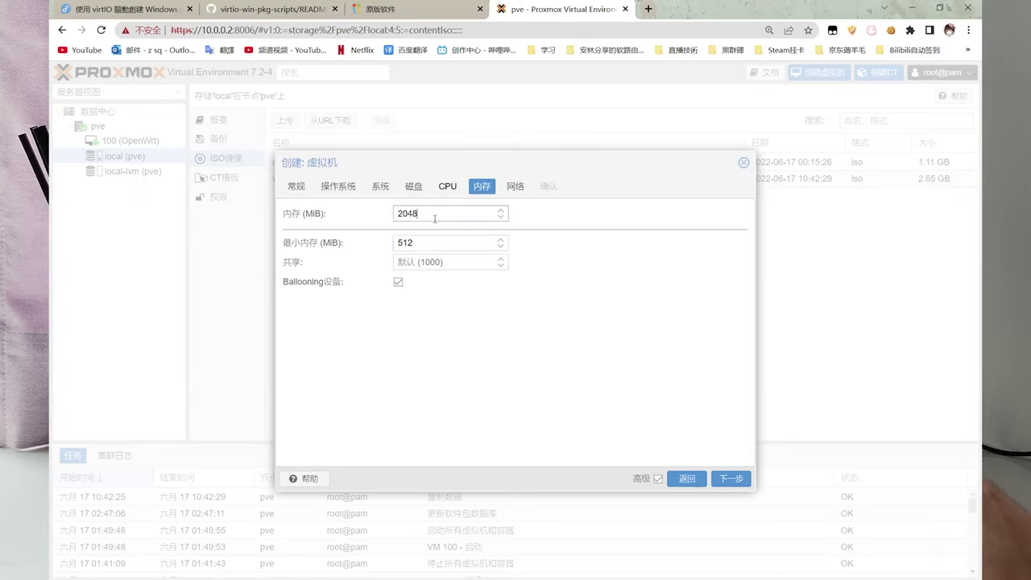
Set the network card model to VirtIO (半虚拟化) on bridge vmbr0
{"action": "left_click", "coordinate": [514, 187]}
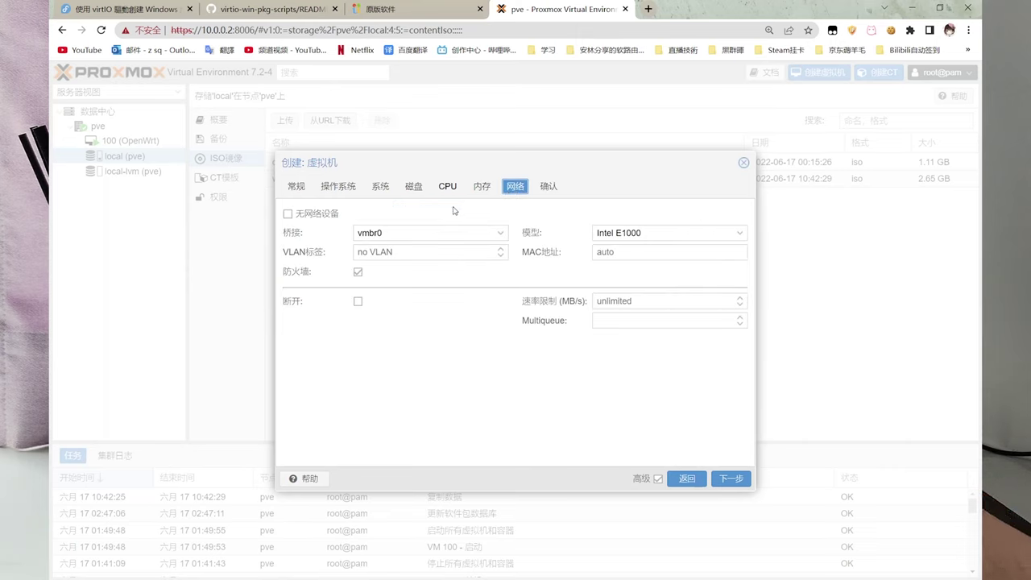
{"action": "left_click", "coordinate": [741, 233]}
{"action": "left_click", "coordinate": [696, 267]}
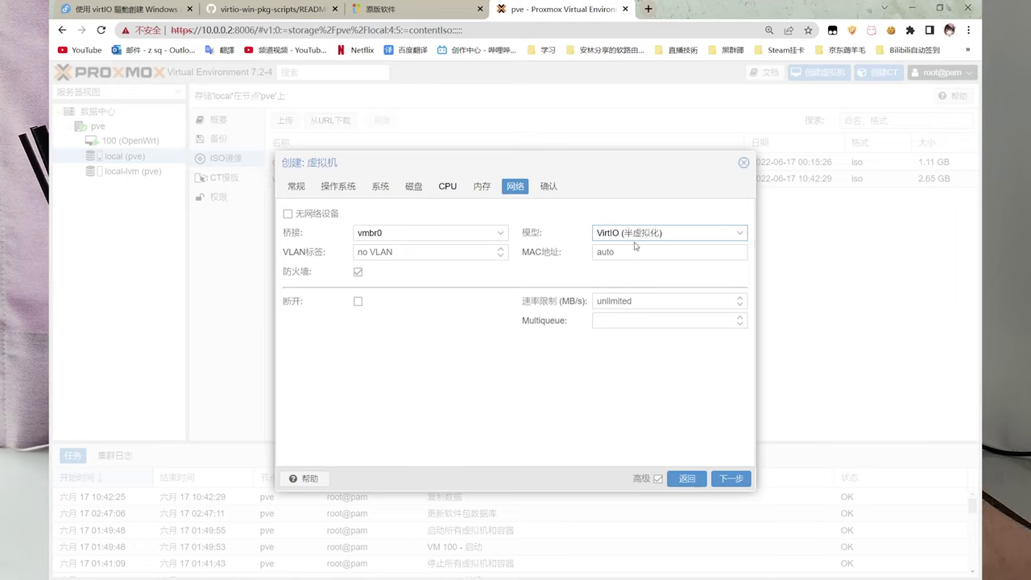
{"action": "left_click", "coordinate": [502, 235]}
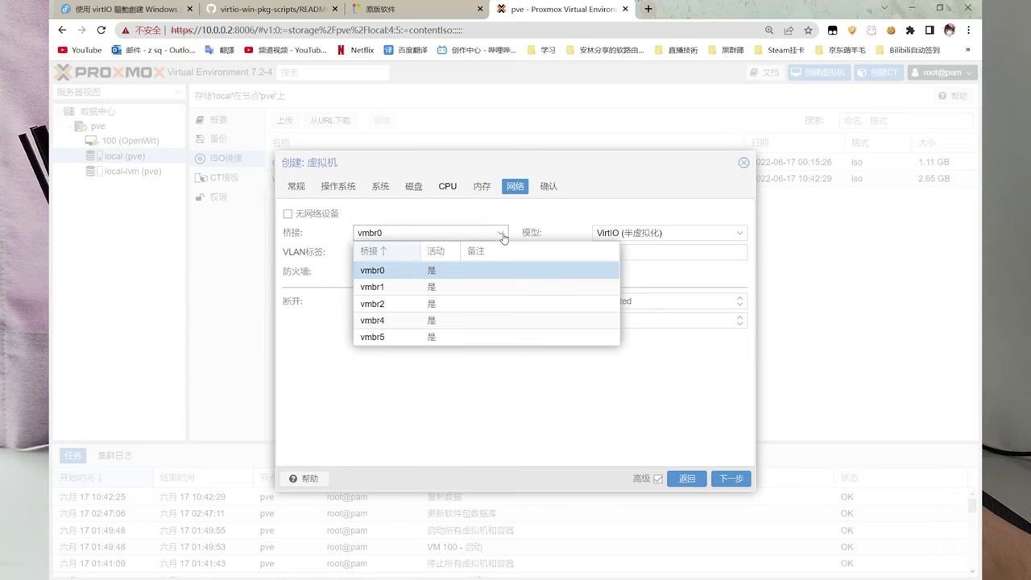
{"action": "left_click", "coordinate": [501, 235]}
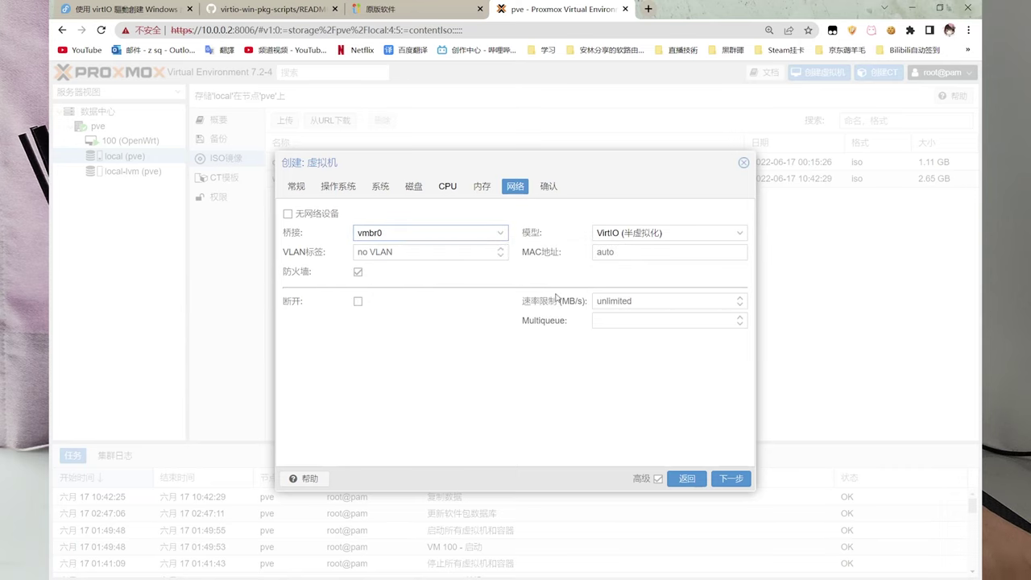
Disable the firewall for the network device and finish creating the win7 virtual machine
{"action": "left_click", "coordinate": [730, 478]}
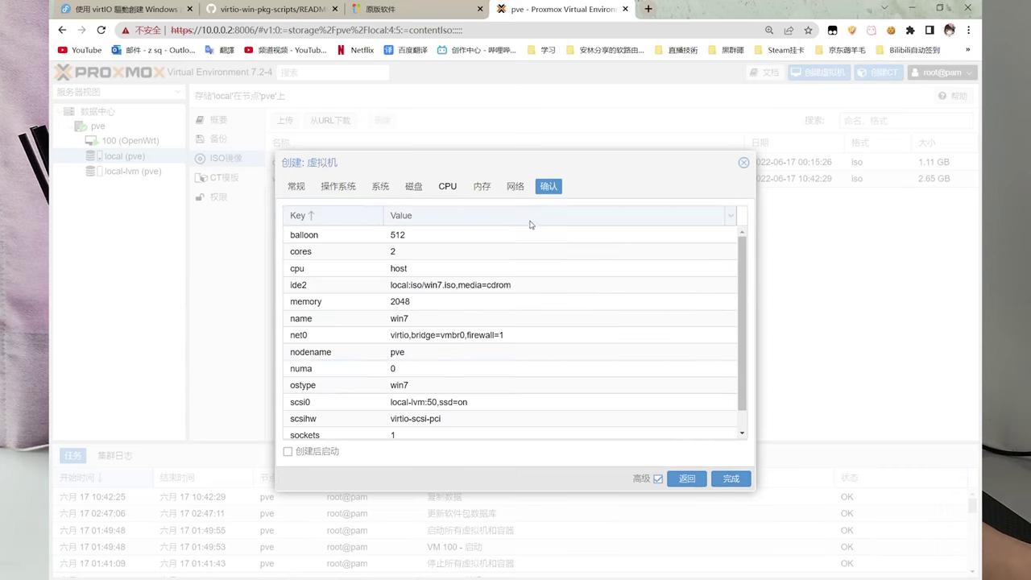
{"action": "left_click", "coordinate": [514, 190]}
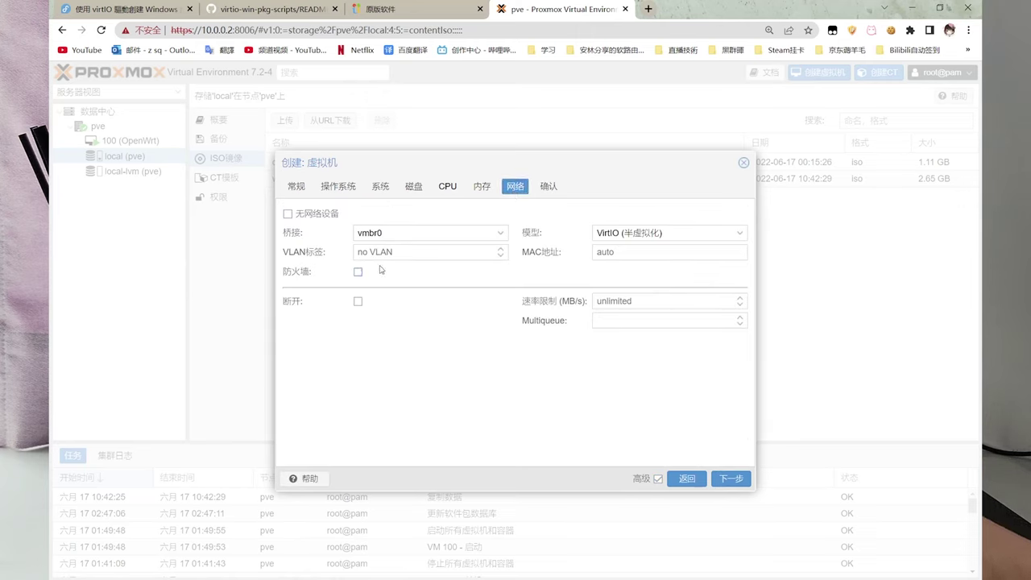
{"action": "left_click", "coordinate": [548, 186]}
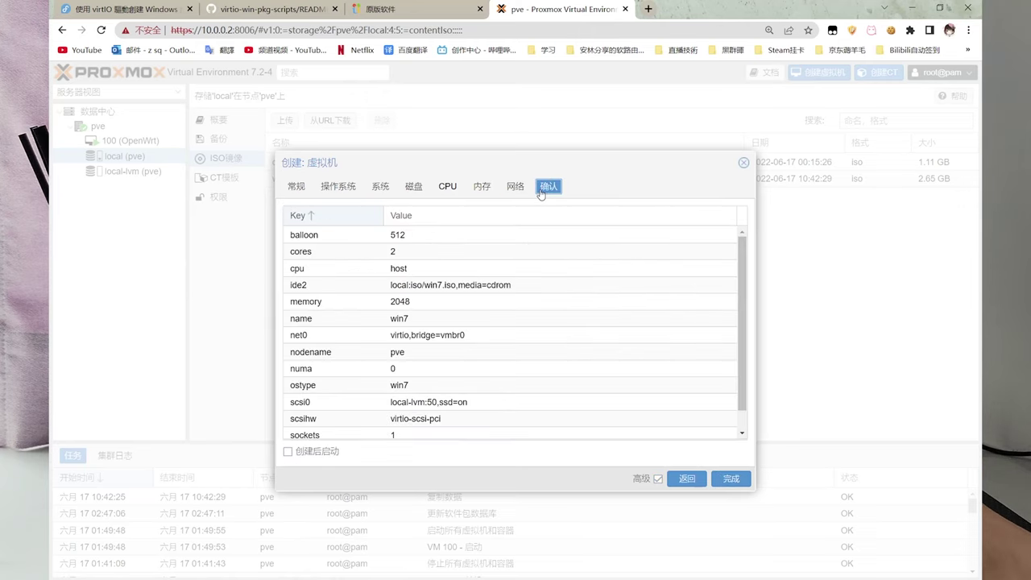
{"action": "left_click", "coordinate": [729, 478]}
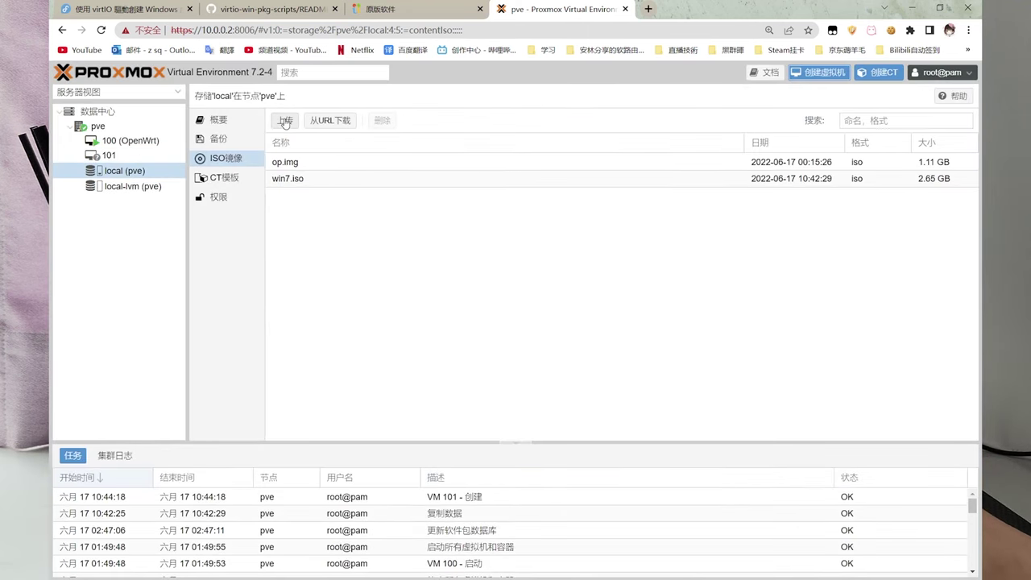
Upload virtio-win-0.1.217.iso from the Proxmox\win7 folder to the ISO images of the local (pve) storage
{"action": "left_click", "coordinate": [285, 120]}
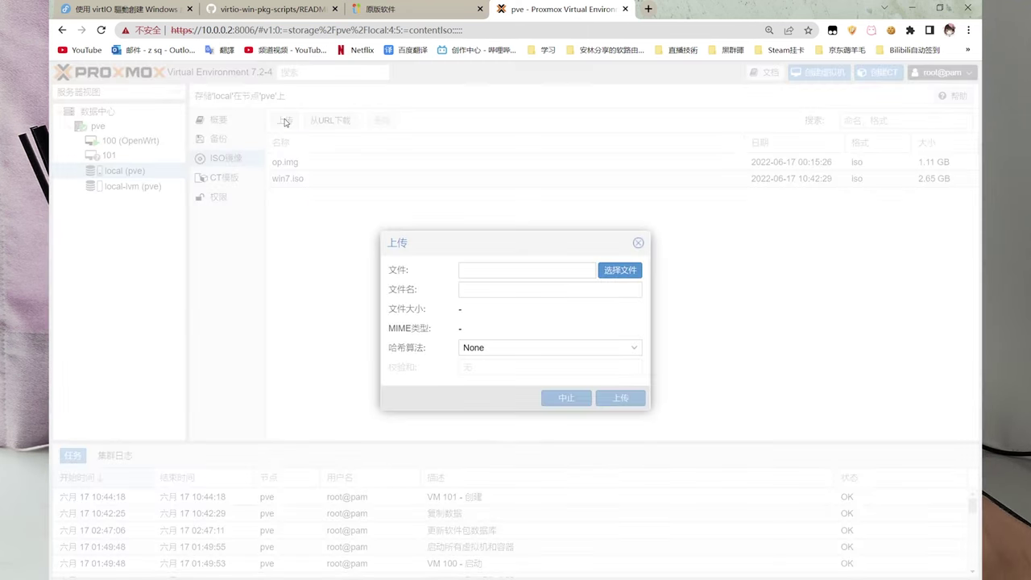
{"action": "left_click", "coordinate": [622, 271]}
{"action": "left_click", "coordinate": [420, 156]}
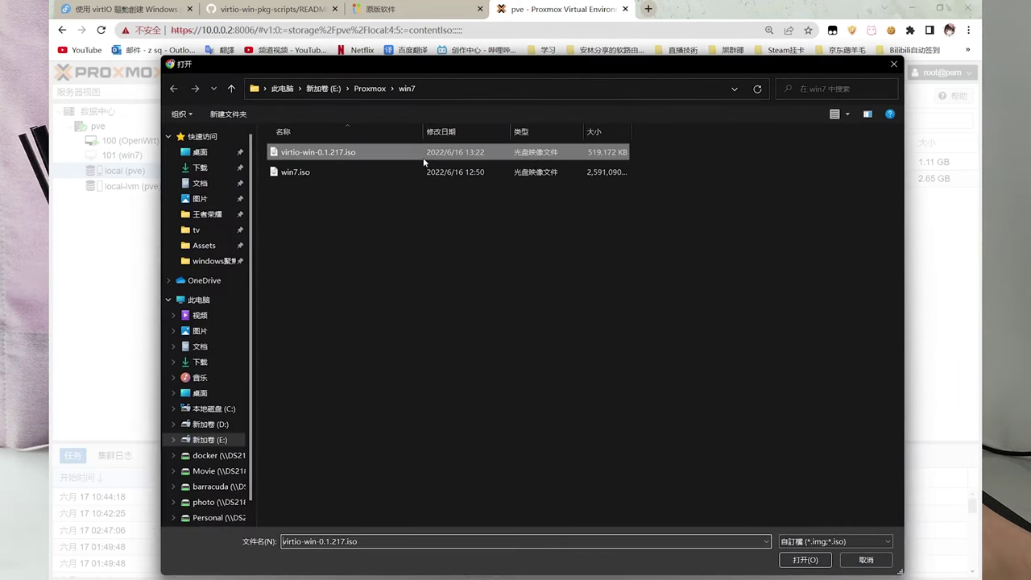
{"action": "left_click", "coordinate": [805, 560]}
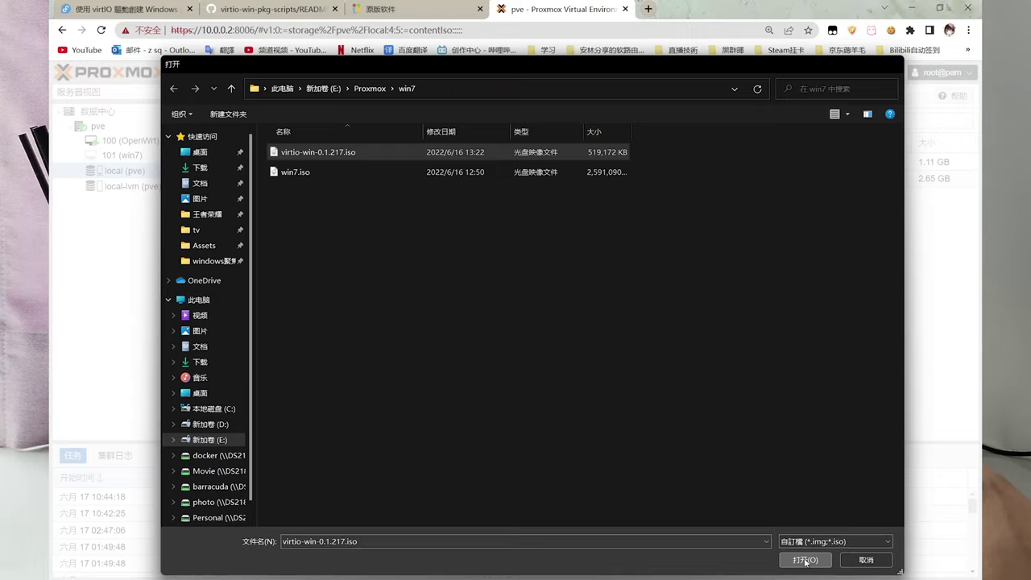
{"action": "left_click", "coordinate": [624, 397]}
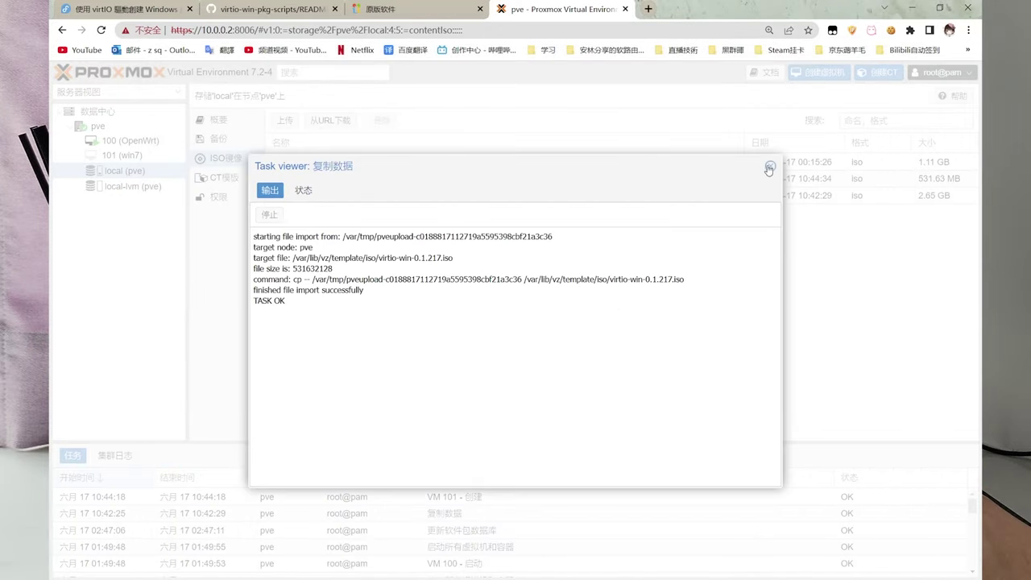
{"action": "left_click", "coordinate": [770, 167]}
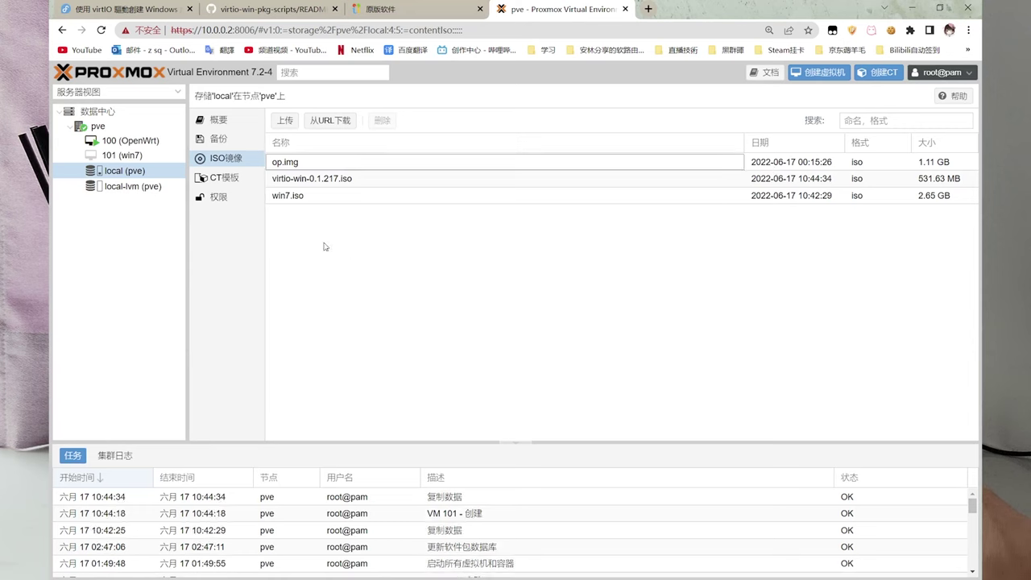
Add an IDE 0 CD/DVD drive to the win7 virtual machine's hardware, using virtio-win-0.1.217.iso from local storage
{"action": "left_click", "coordinate": [142, 159]}
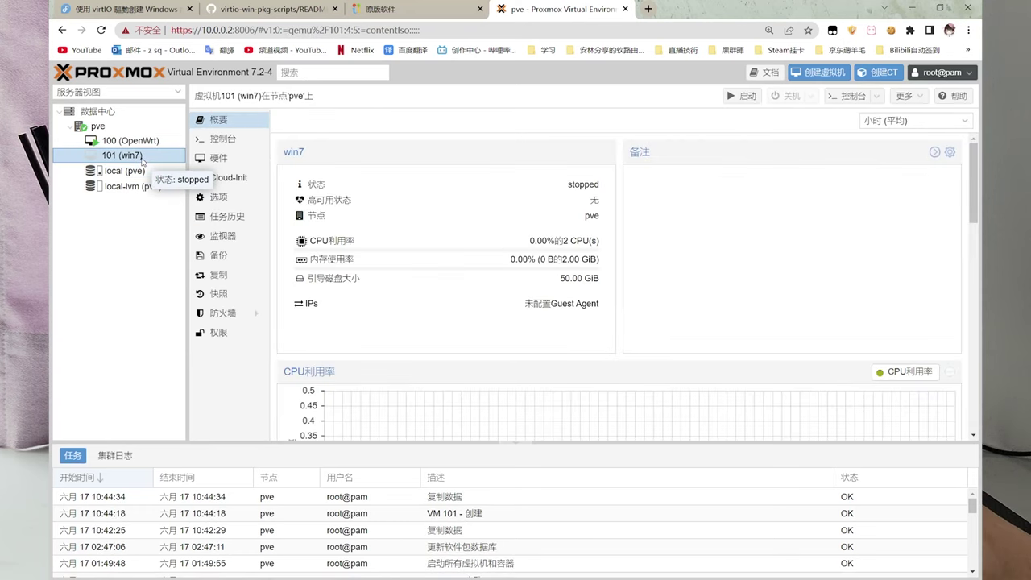
{"action": "left_click", "coordinate": [256, 165]}
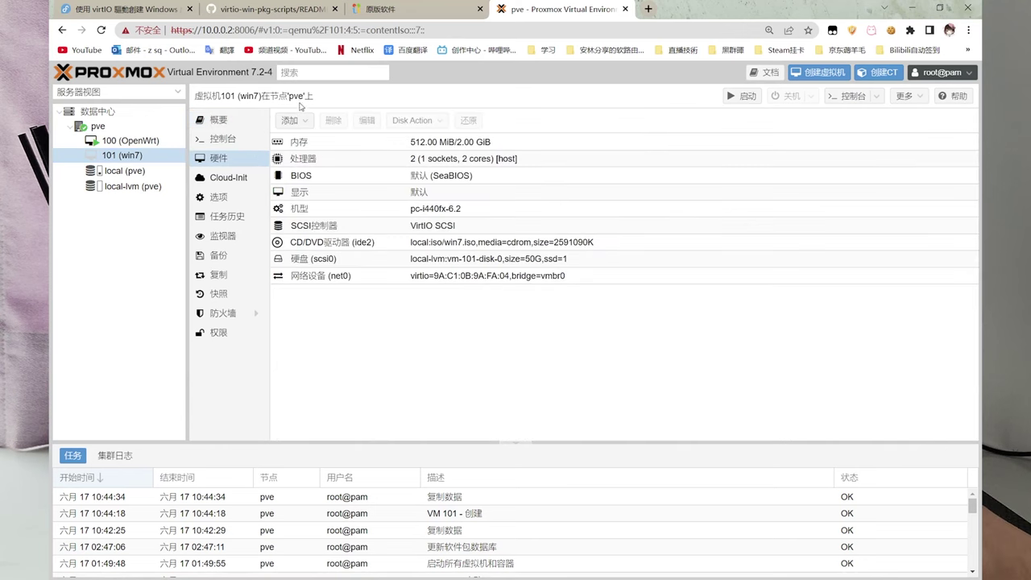
{"action": "left_click", "coordinate": [299, 121]}
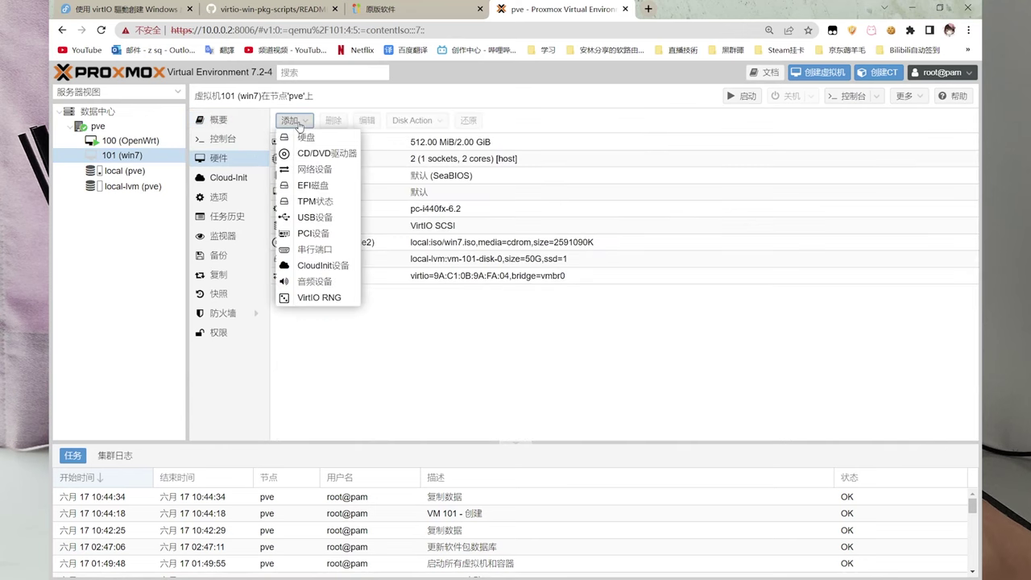
{"action": "left_click", "coordinate": [317, 153]}
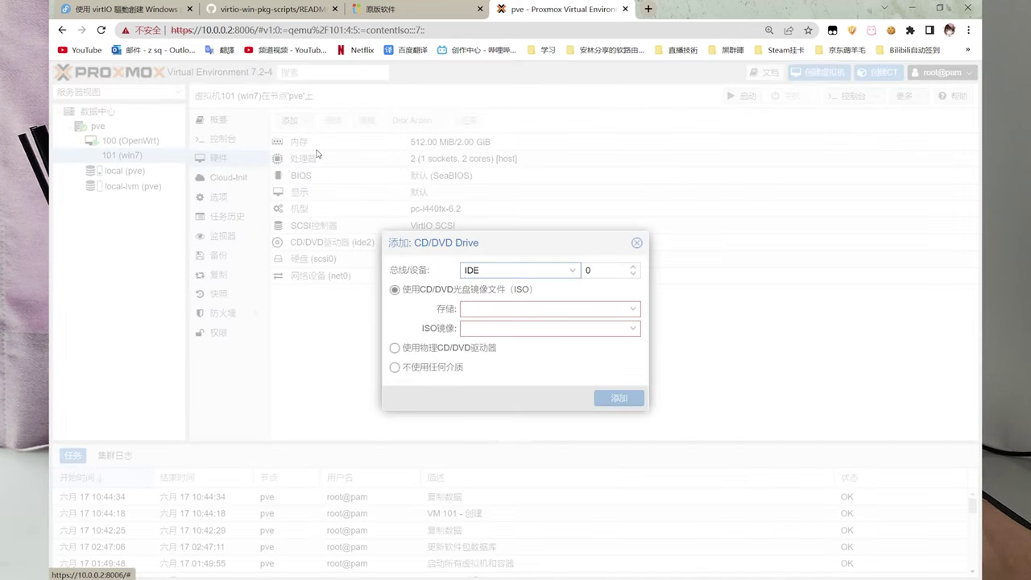
{"action": "left_click", "coordinate": [574, 271]}
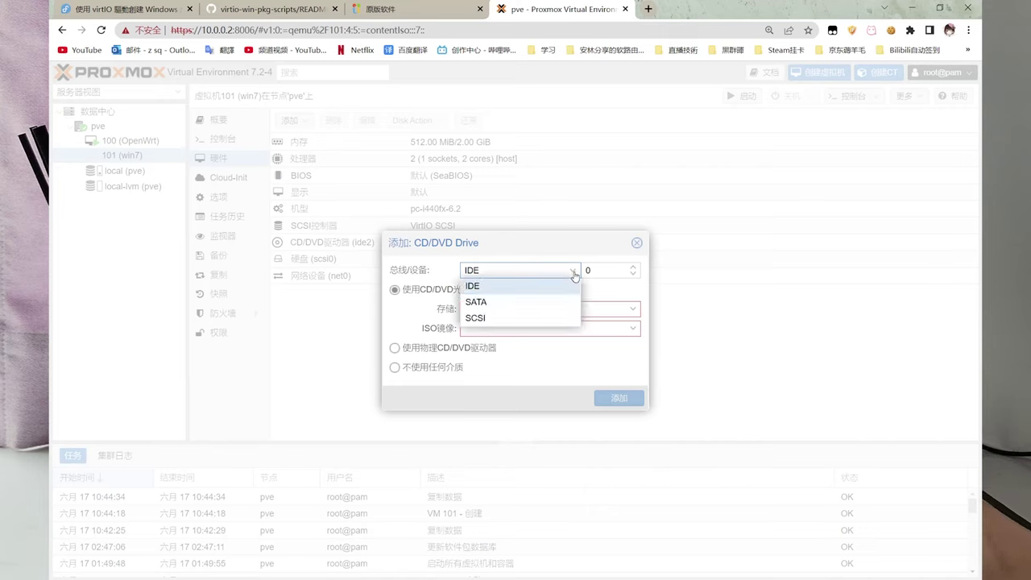
{"action": "left_click", "coordinate": [574, 274]}
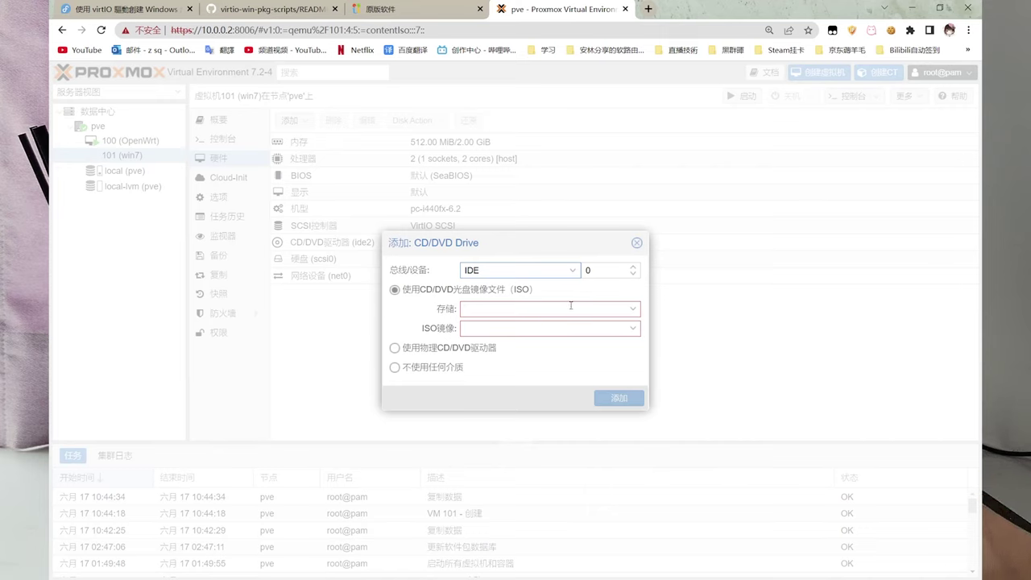
{"action": "left_click", "coordinate": [632, 309]}
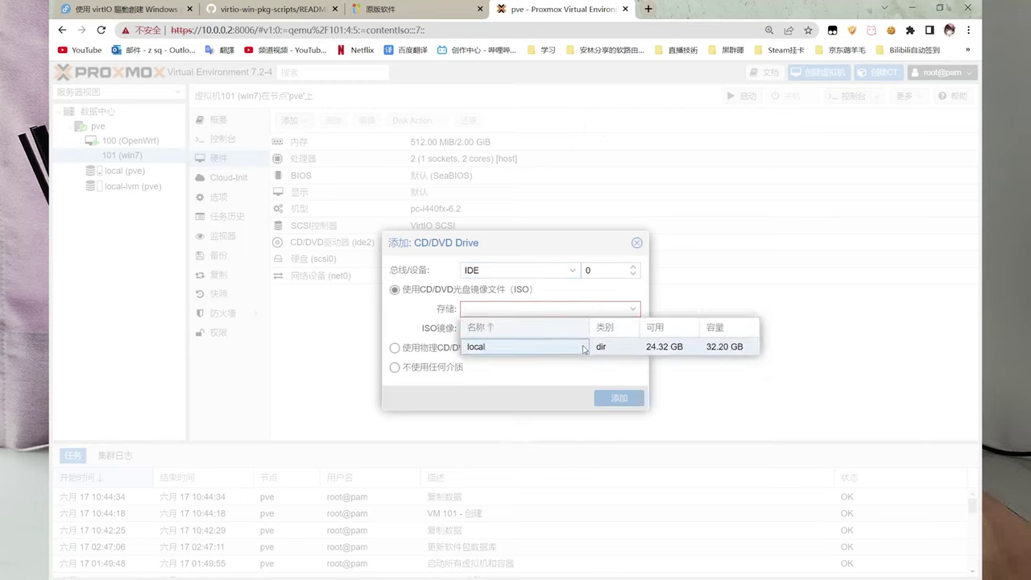
{"action": "left_click", "coordinate": [585, 348]}
{"action": "left_click", "coordinate": [633, 330]}
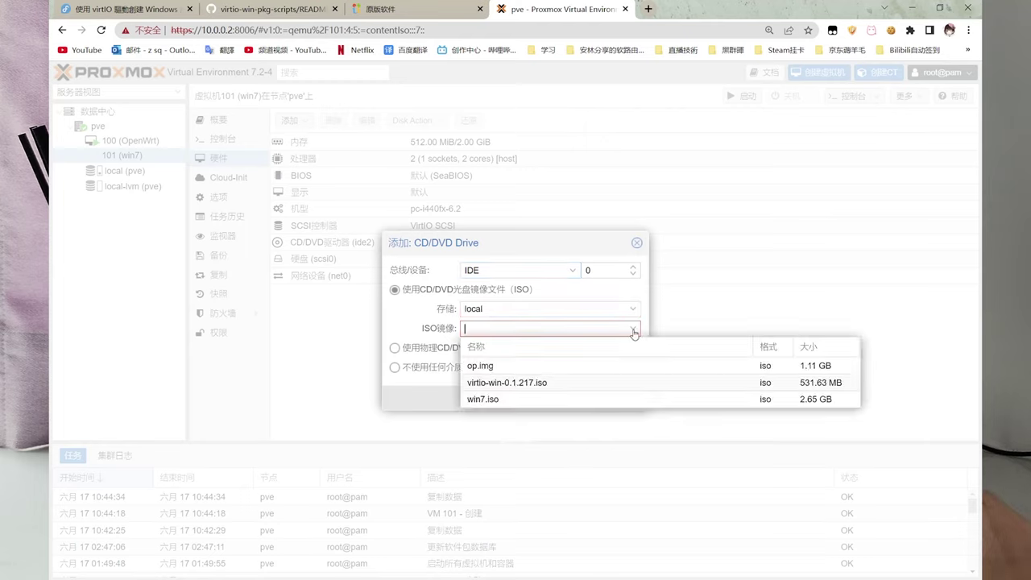
{"action": "left_click", "coordinate": [590, 381]}
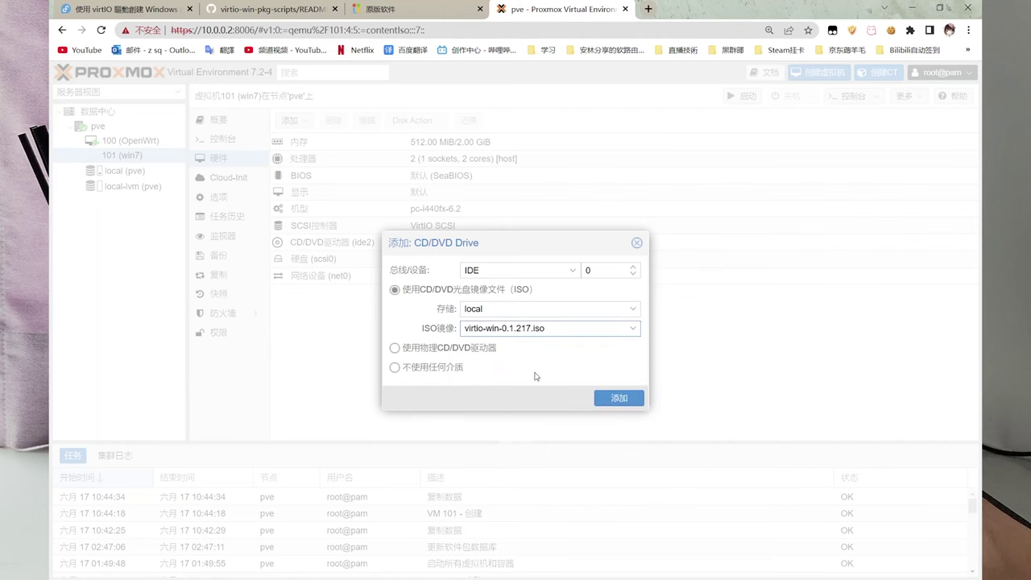
{"action": "left_click", "coordinate": [618, 399]}
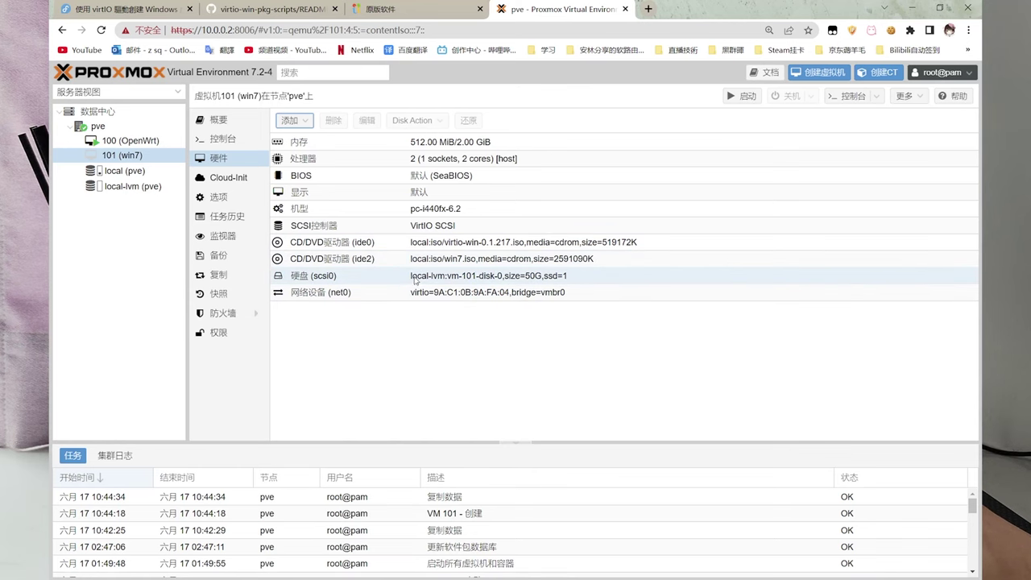
Edit win7's boot order to disable net0 and place ide0 third, after scsi0 and ide2
{"action": "left_click", "coordinate": [250, 200]}
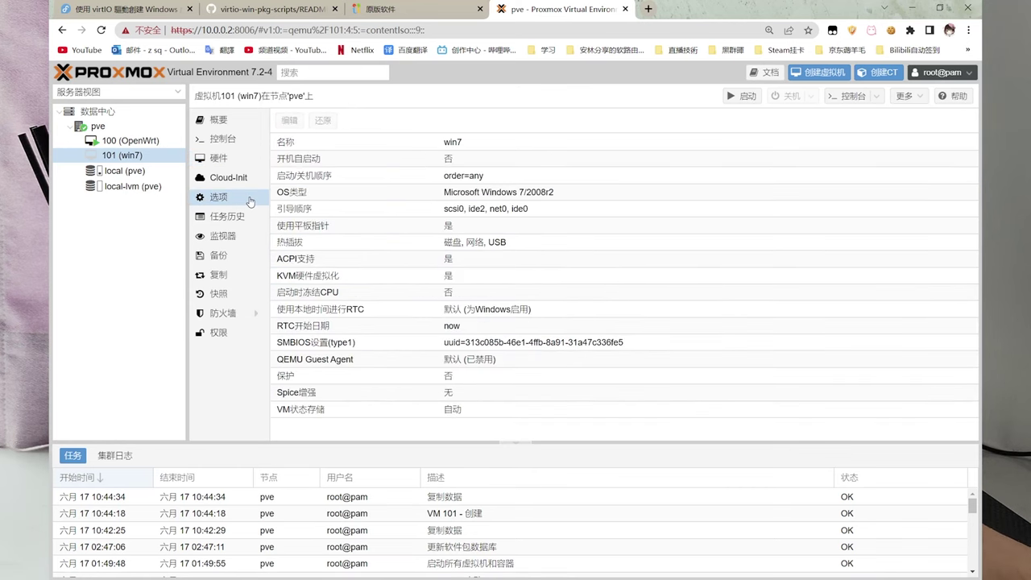
{"action": "left_click", "coordinate": [379, 207]}
{"action": "left_click", "coordinate": [300, 122]}
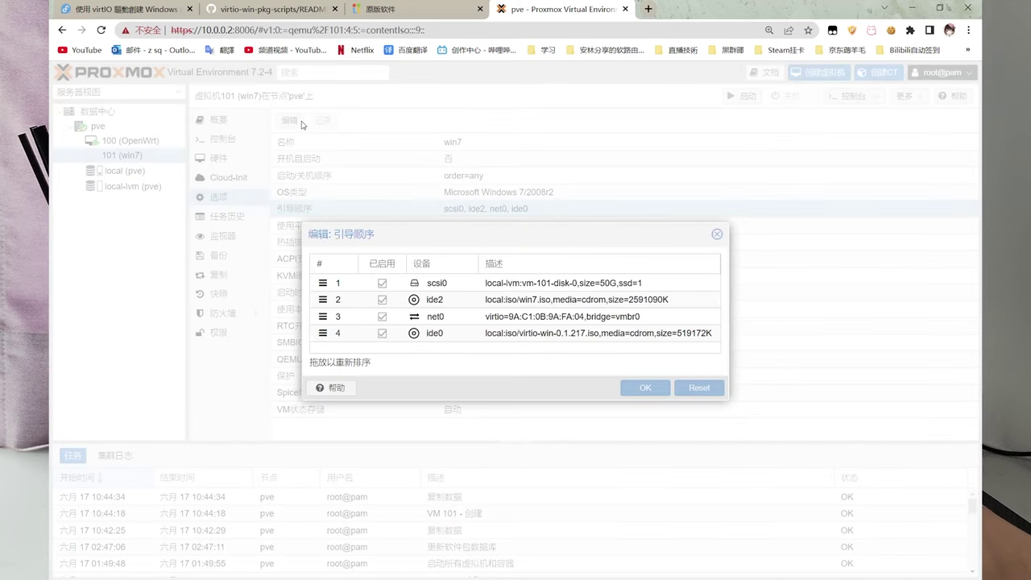
{"action": "left_click", "coordinate": [382, 317]}
{"action": "left_click_drag", "start_coordinate": [322, 333], "coordinate": [326, 312]}
{"action": "left_click", "coordinate": [383, 318]}
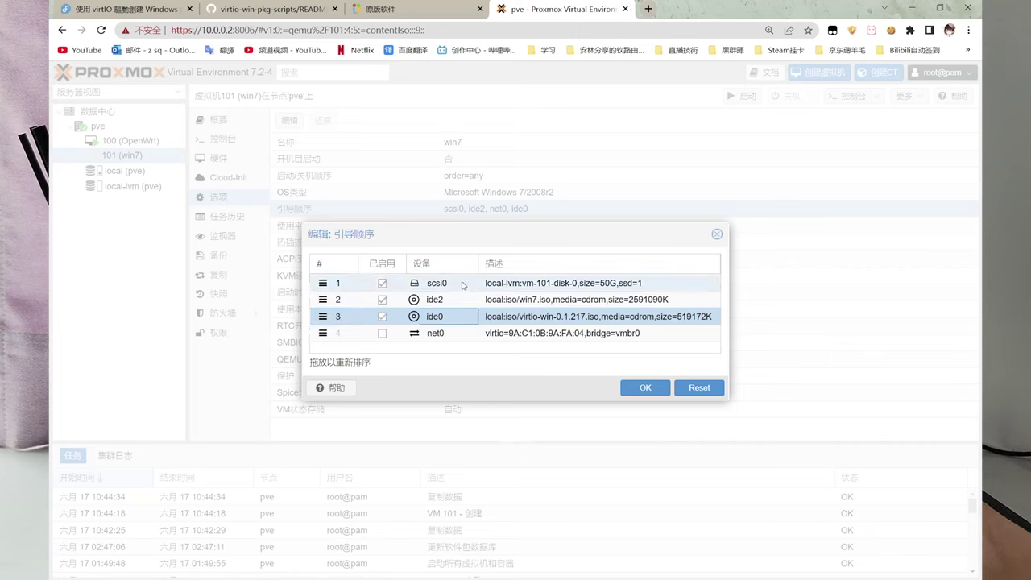
{"action": "left_click", "coordinate": [463, 284]}
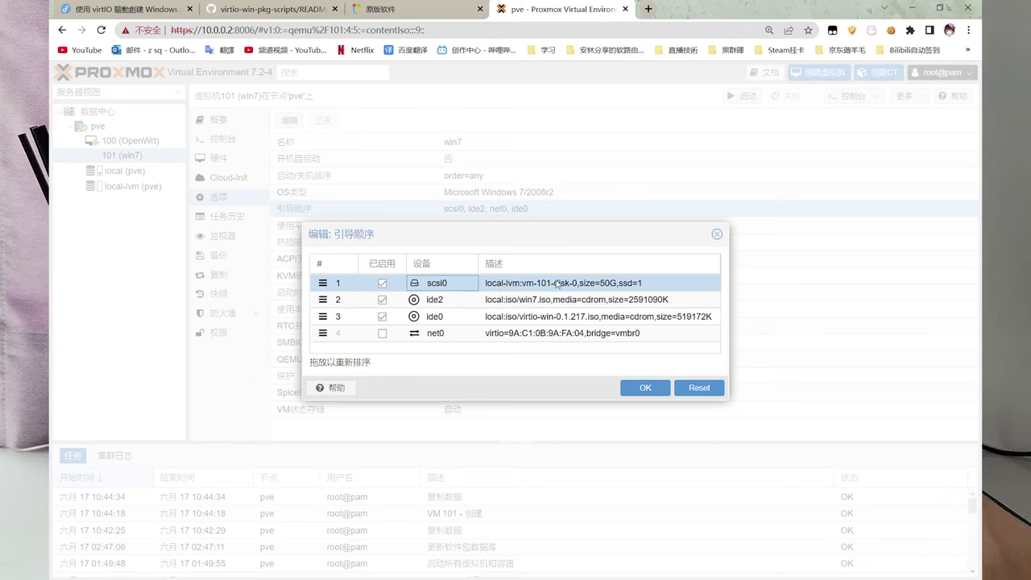
{"action": "left_click", "coordinate": [536, 304]}
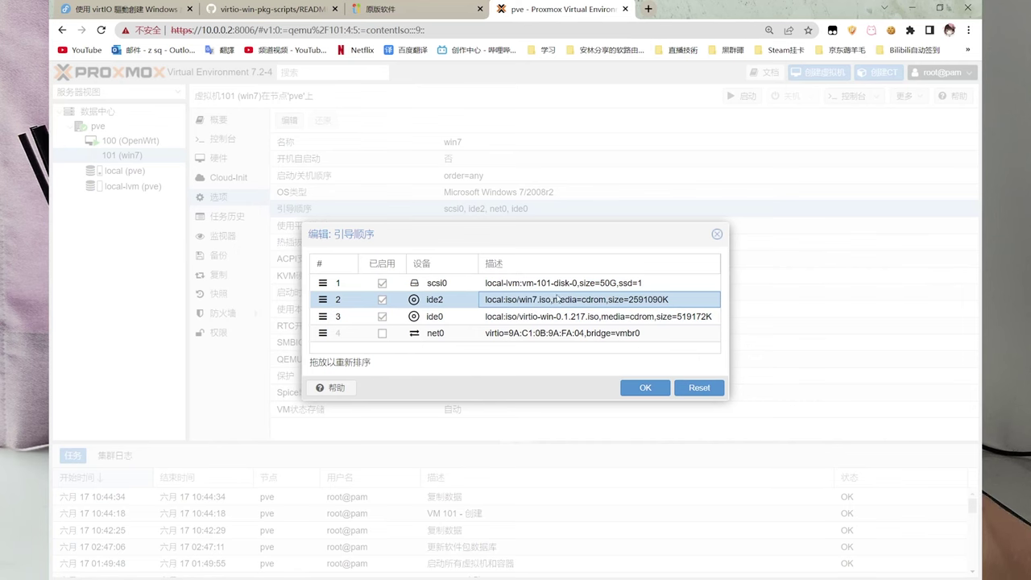
{"action": "left_click", "coordinate": [652, 390]}
Start the win7 virtual machine from its console and switch the console to full screen with the control bar collapsed
{"action": "left_click", "coordinate": [218, 139]}
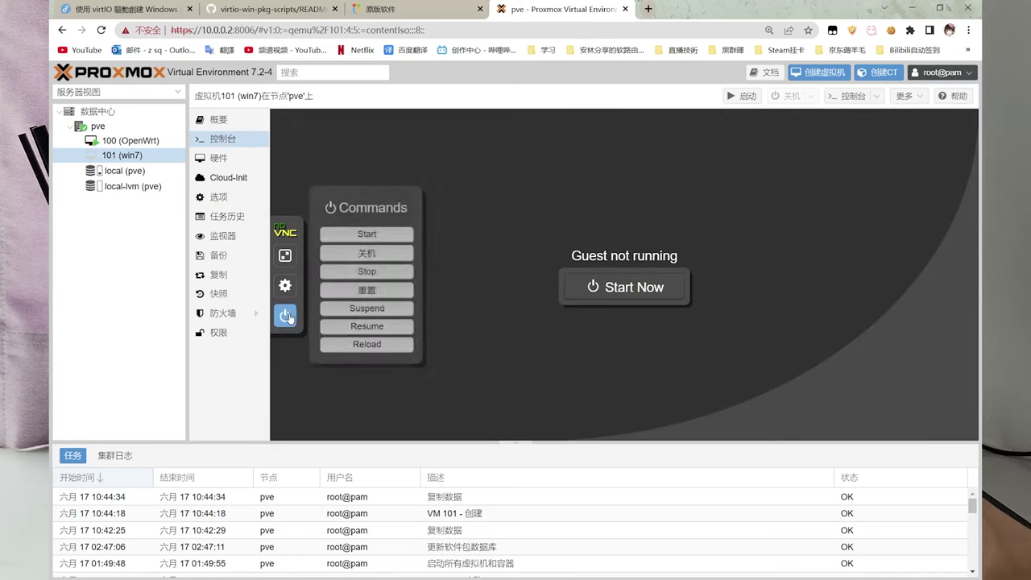
{"action": "left_click", "coordinate": [359, 238]}
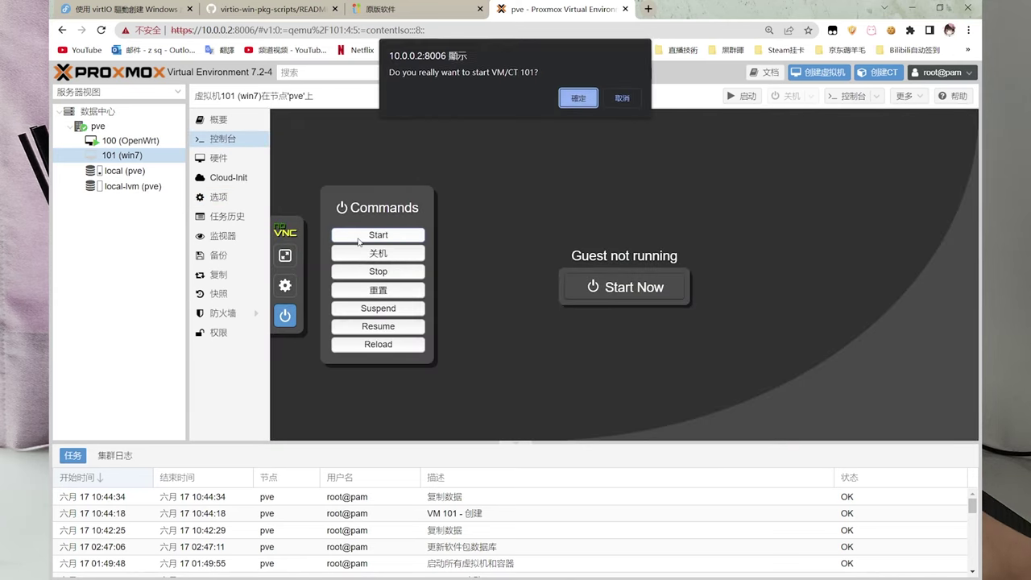
{"action": "left_click", "coordinate": [576, 99]}
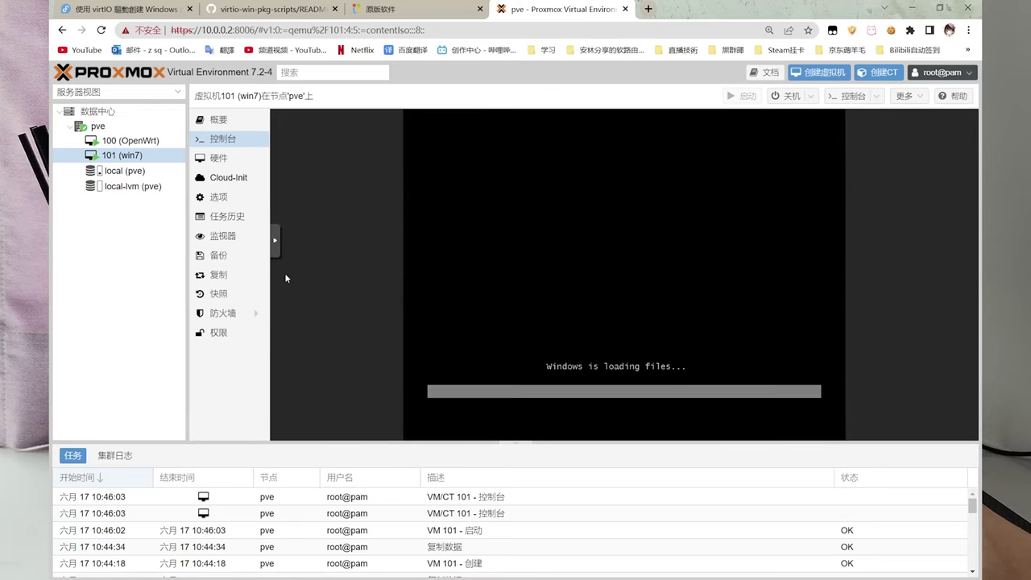
{"action": "left_click", "coordinate": [274, 251]}
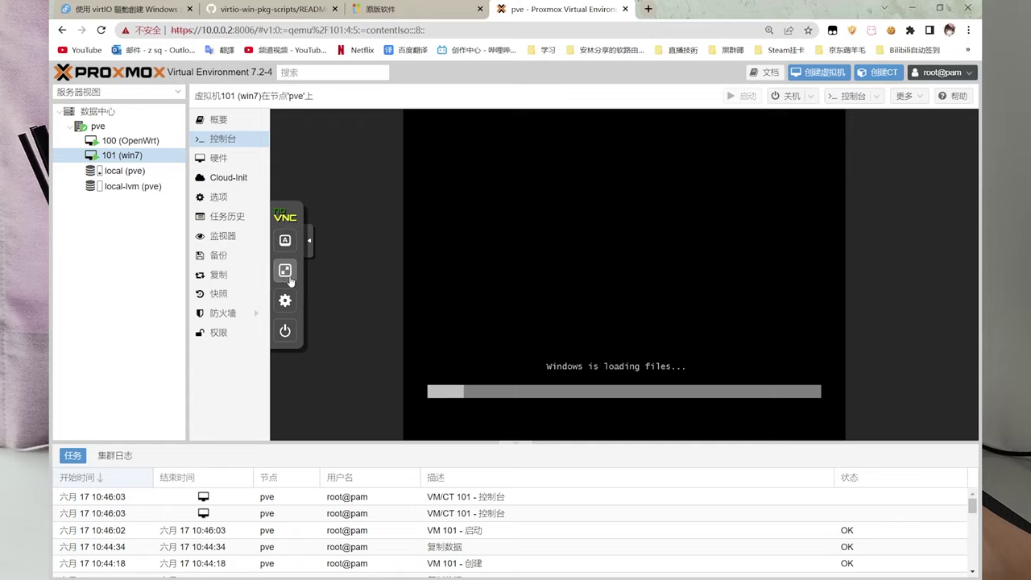
{"action": "left_click", "coordinate": [283, 276]}
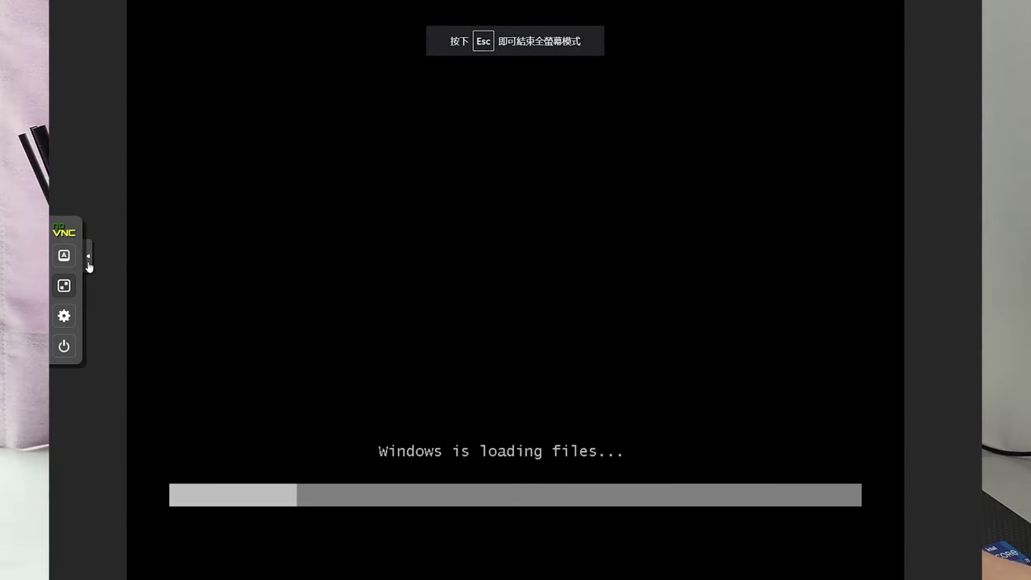
{"action": "left_click", "coordinate": [89, 265]}
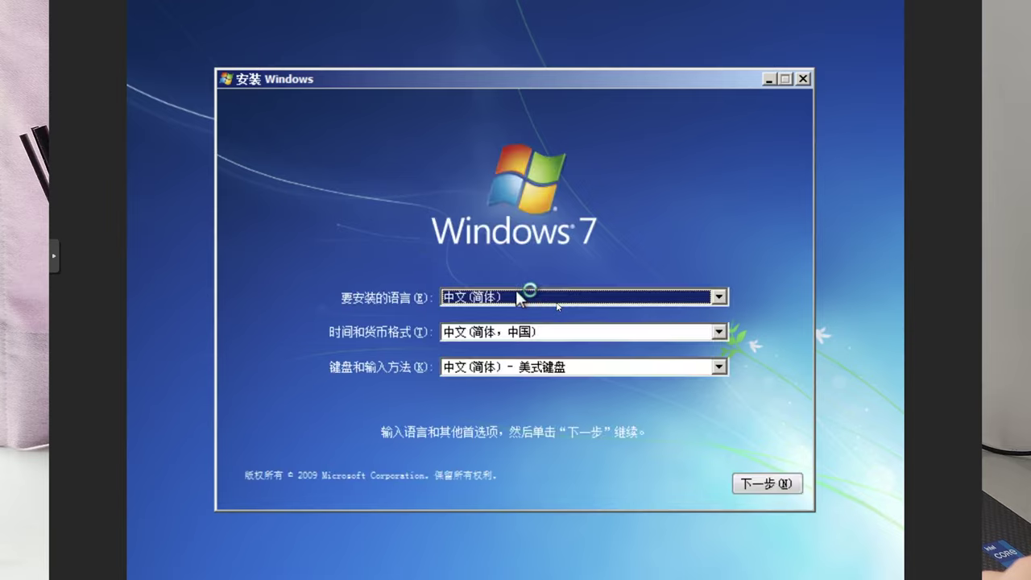
Begin the Windows 7 installation with the preset Simplified Chinese options, accepting the license terms and choosing the custom (advanced) installation type
{"action": "left_click", "coordinate": [767, 483]}
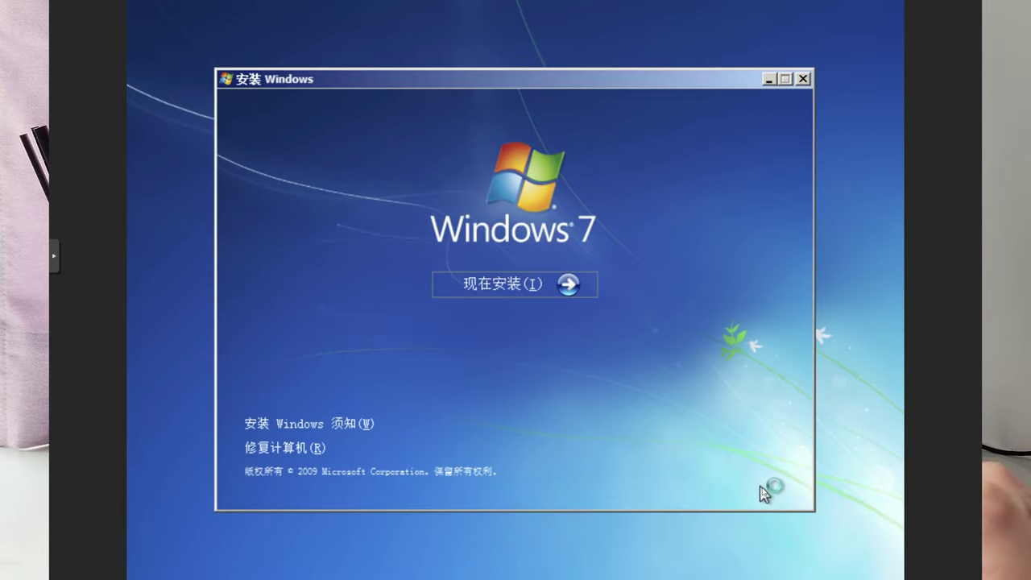
{"action": "left_click", "coordinate": [567, 288]}
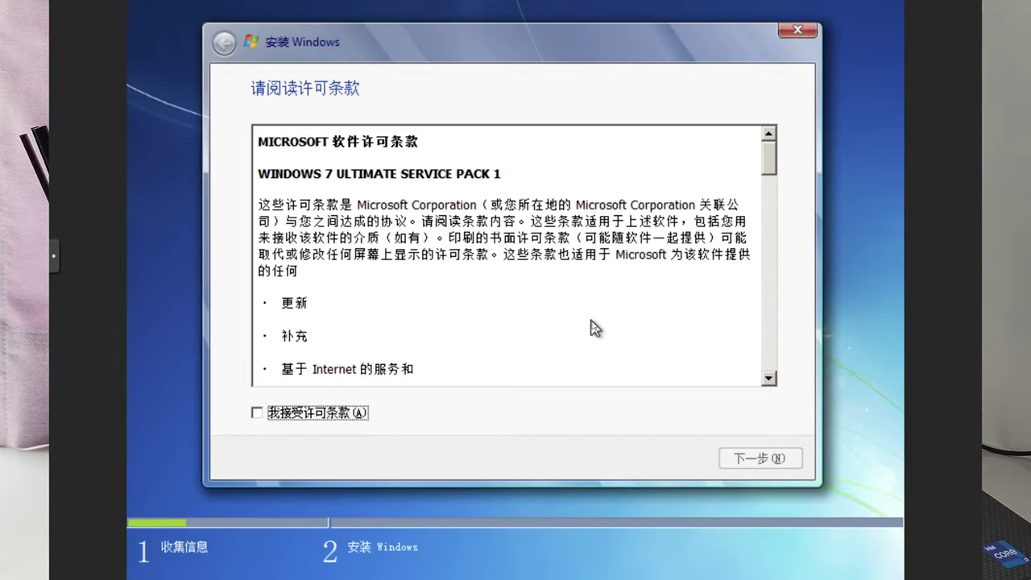
{"action": "left_click", "coordinate": [344, 414]}
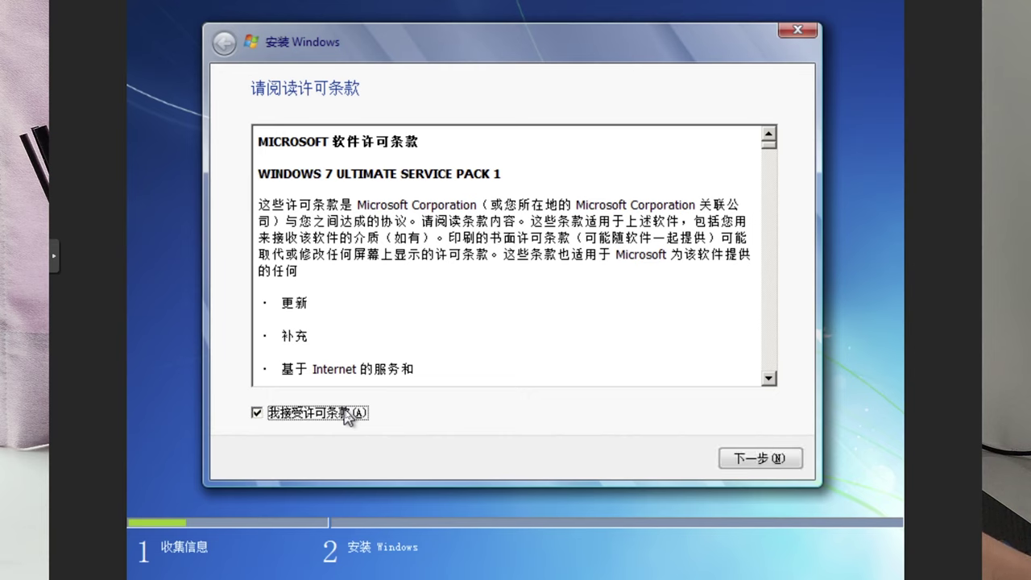
{"action": "left_click", "coordinate": [727, 460]}
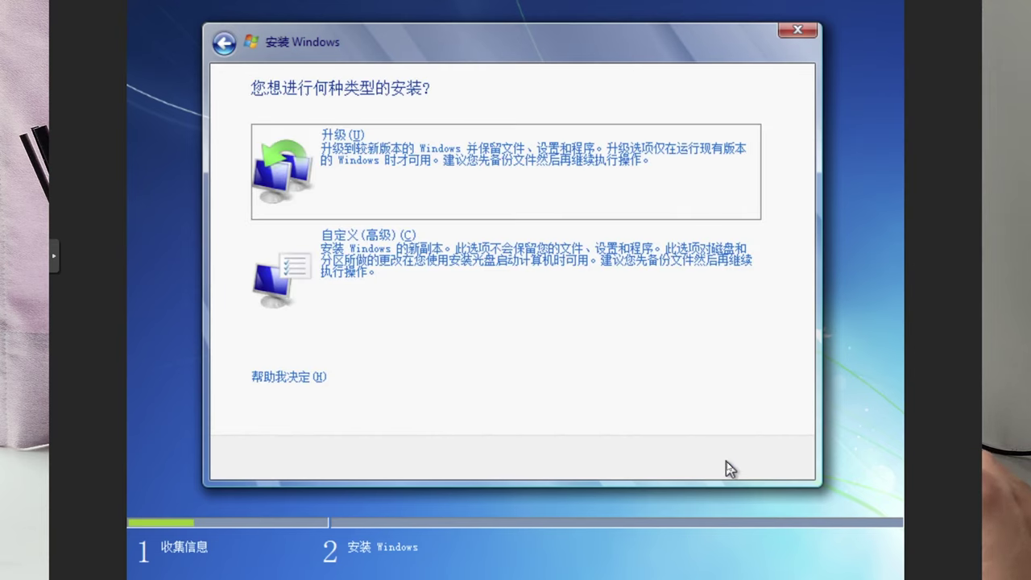
{"action": "left_click", "coordinate": [580, 324]}
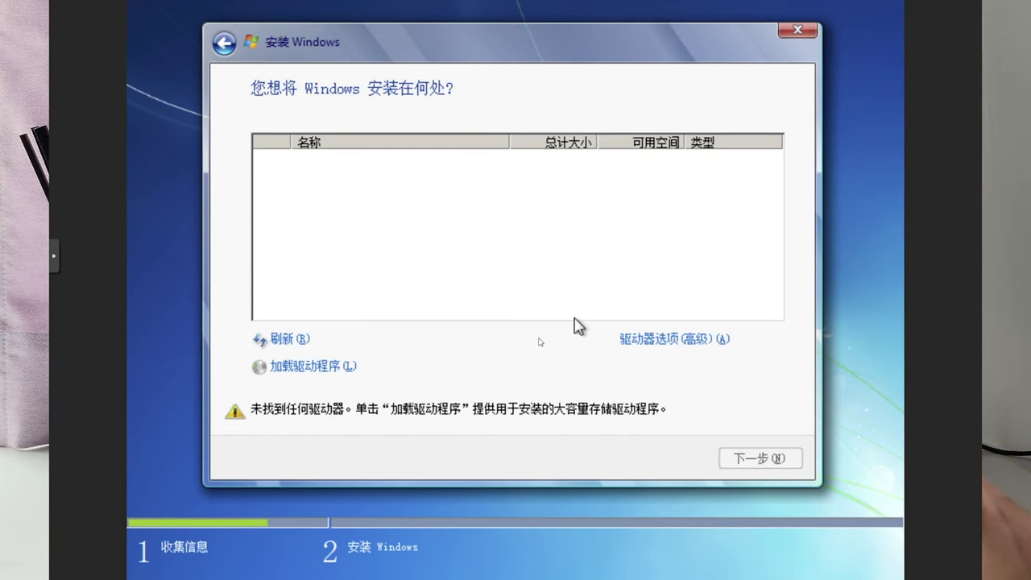
Load the Red Hat VirtIO SCSI pass-through controller driver from vioscsi\w7\x86 on the virtio-win-0.1.217 CD drive (D:)
{"action": "left_click", "coordinate": [329, 372]}
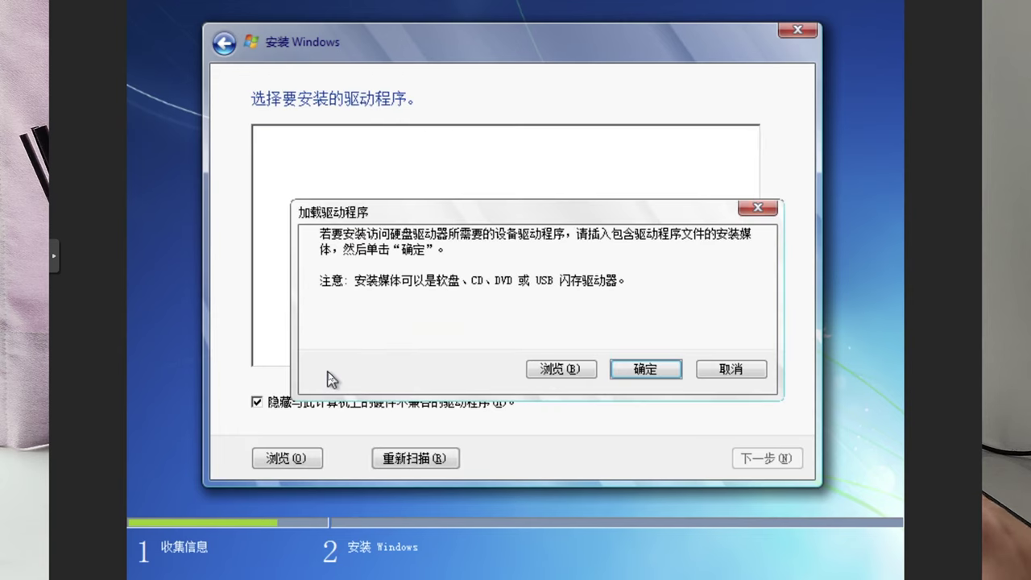
{"action": "left_click", "coordinate": [559, 368]}
{"action": "left_click", "coordinate": [522, 226]}
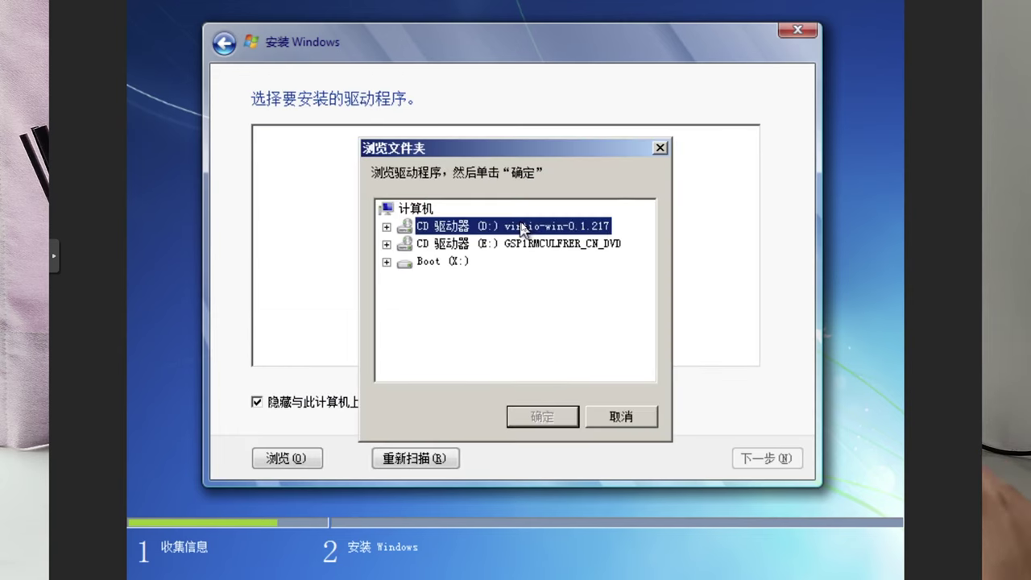
{"action": "left_click", "coordinate": [386, 226]}
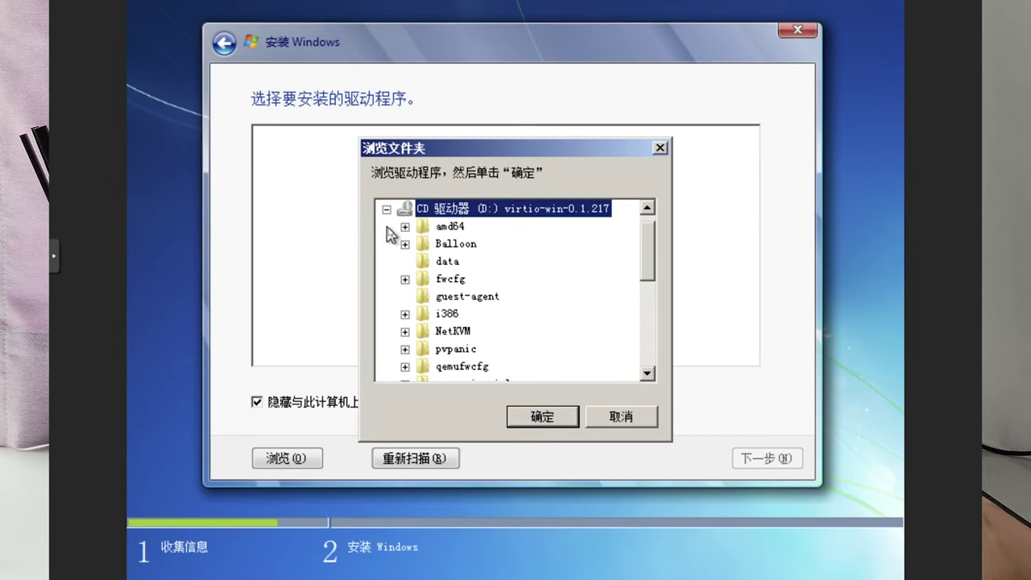
{"action": "scroll", "coordinate": [442, 319], "scroll_direction": "down", "scroll_amount": 2}
{"action": "scroll", "coordinate": [442, 319], "scroll_direction": "down", "scroll_amount": 2}
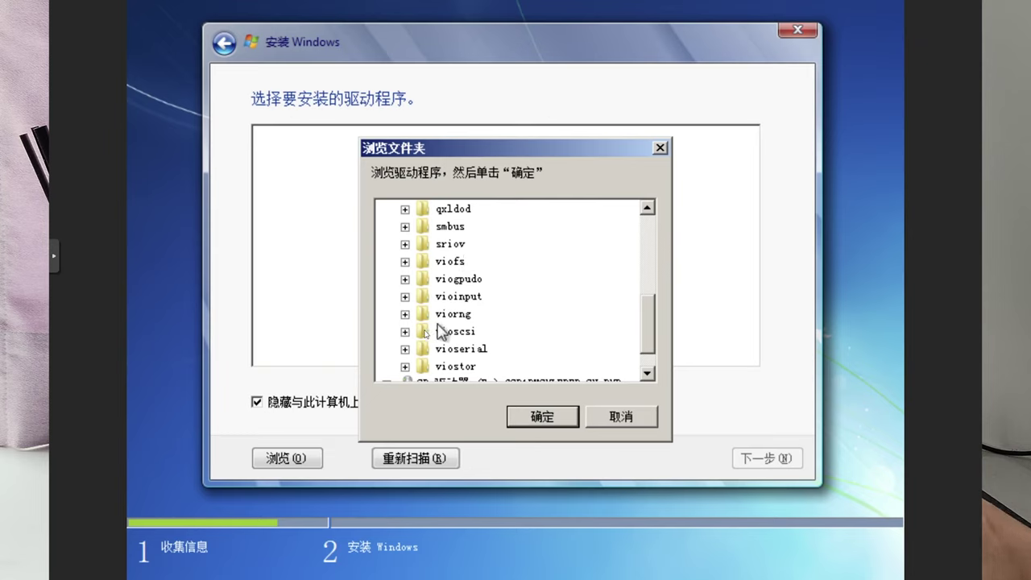
{"action": "left_click", "coordinate": [405, 331]}
{"action": "scroll", "coordinate": [445, 337], "scroll_direction": "down", "scroll_amount": 2}
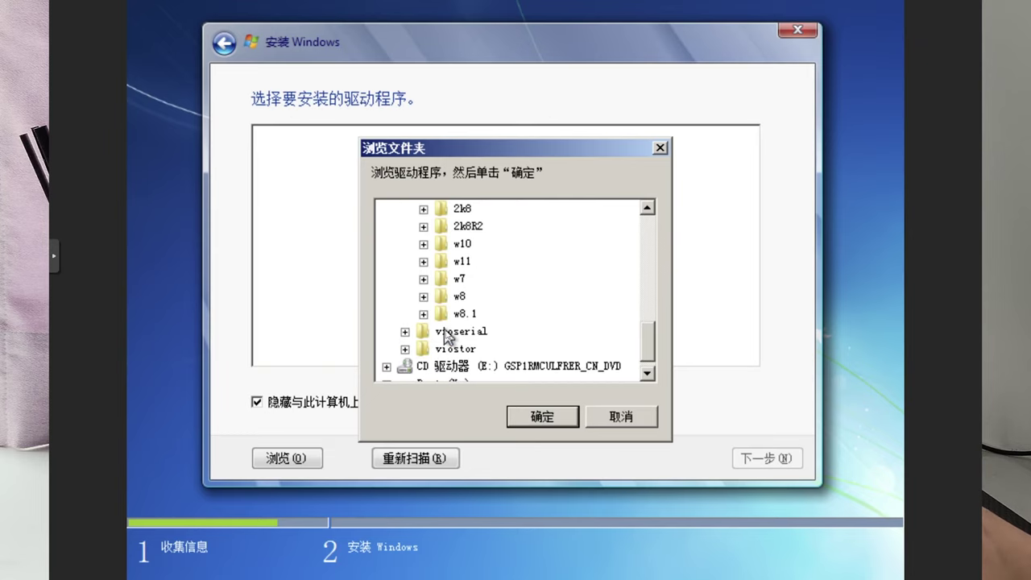
{"action": "left_click", "coordinate": [457, 280]}
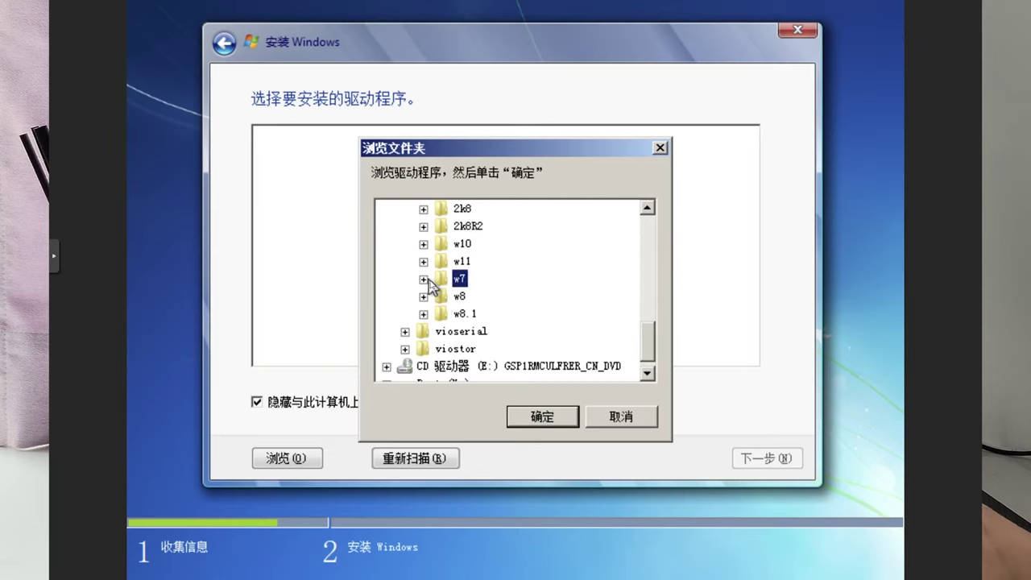
{"action": "left_click", "coordinate": [426, 280]}
{"action": "left_click", "coordinate": [480, 313]}
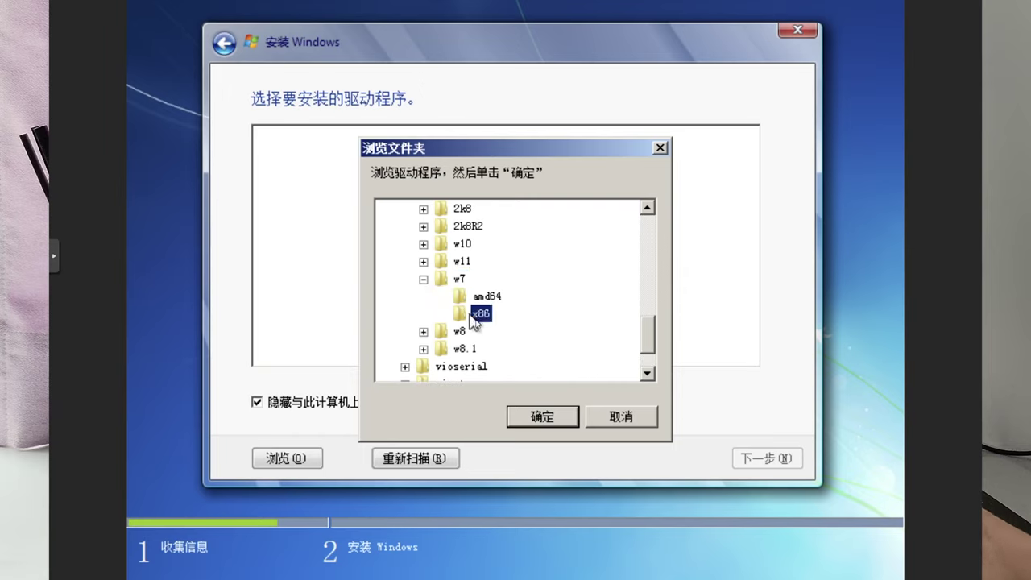
{"action": "left_click", "coordinate": [542, 424]}
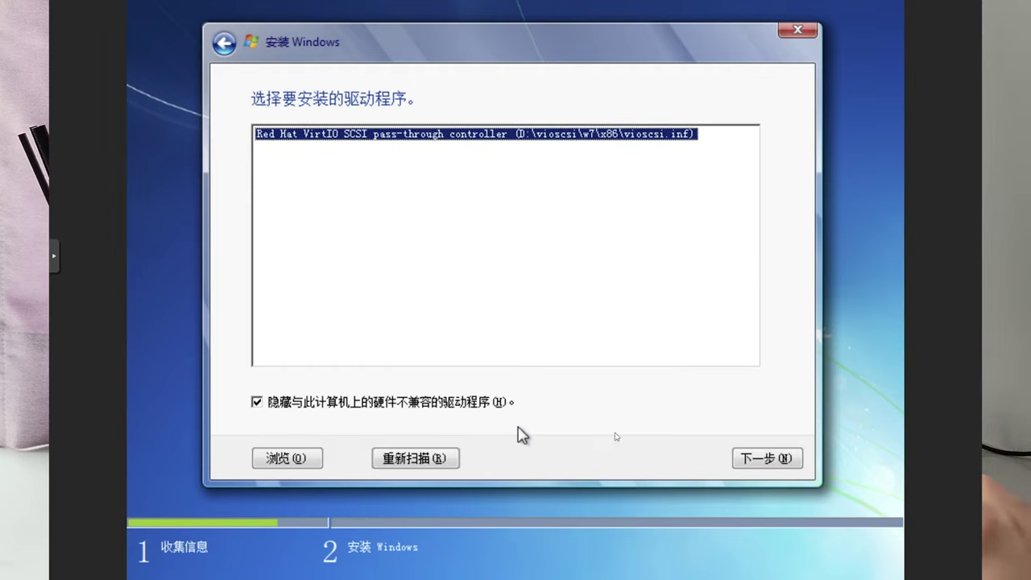
{"action": "left_click", "coordinate": [753, 459]}
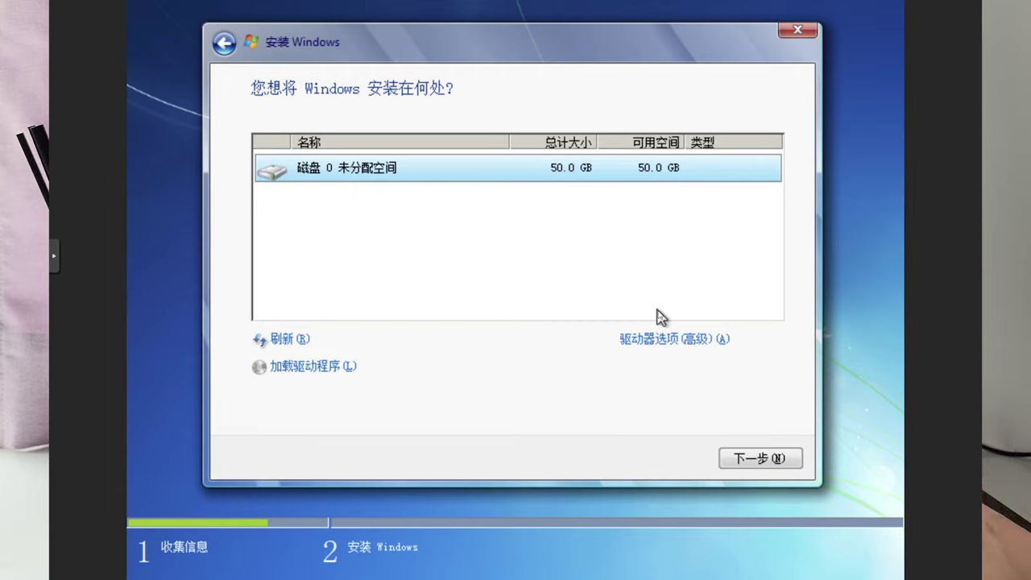
Show the advanced drive options for the unallocated space on disk 0
{"action": "left_click", "coordinate": [675, 339]}
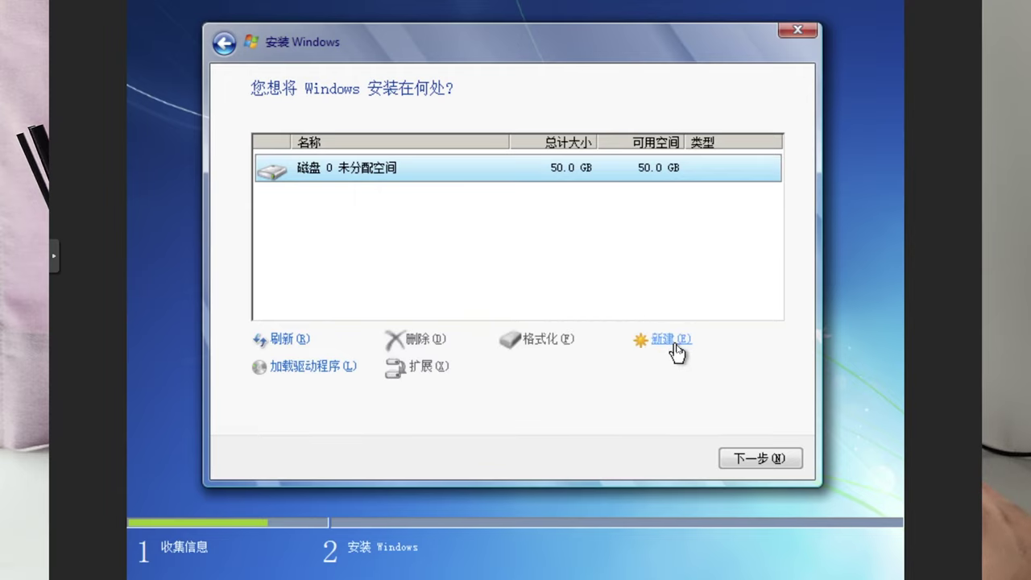